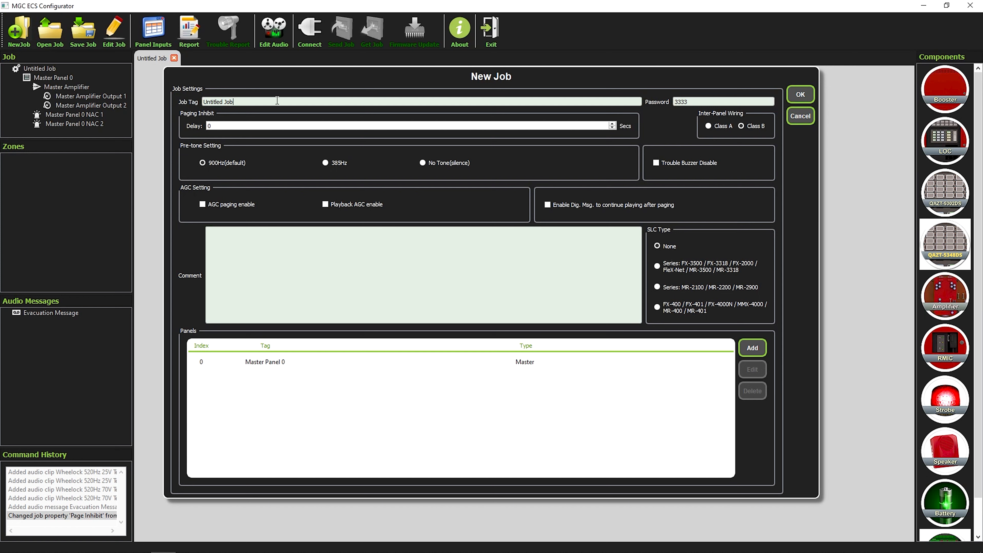
# Step: Give the new job the tag Mircom and set its password
pyautogui.write('Mircom HQ')
pyautogui.moveTo(684, 102); pyautogui.dragTo(666, 107)
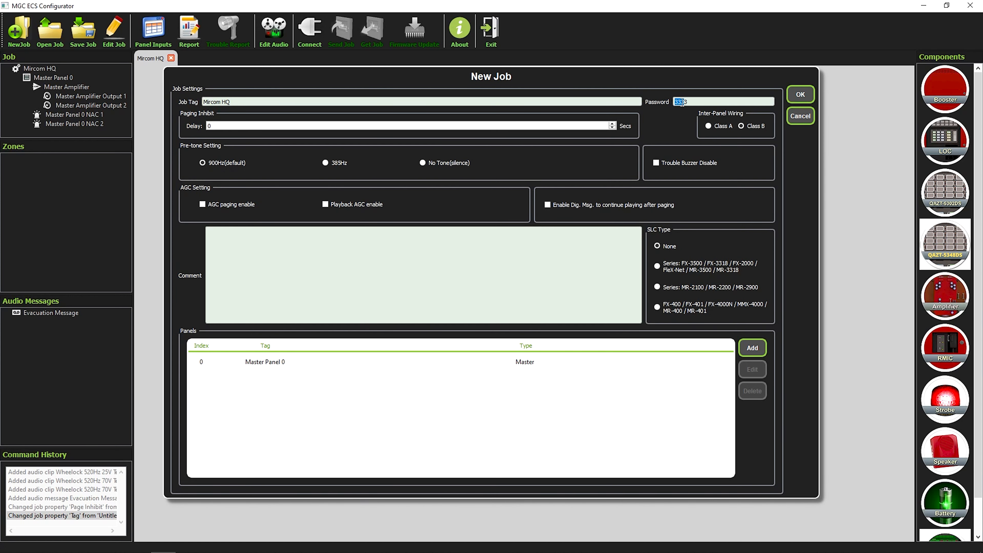
pyautogui.write('1234')
# Step: Enable AGC paging, playback AGC, and continued digital message playback after paging
pyautogui.click(405, 126)
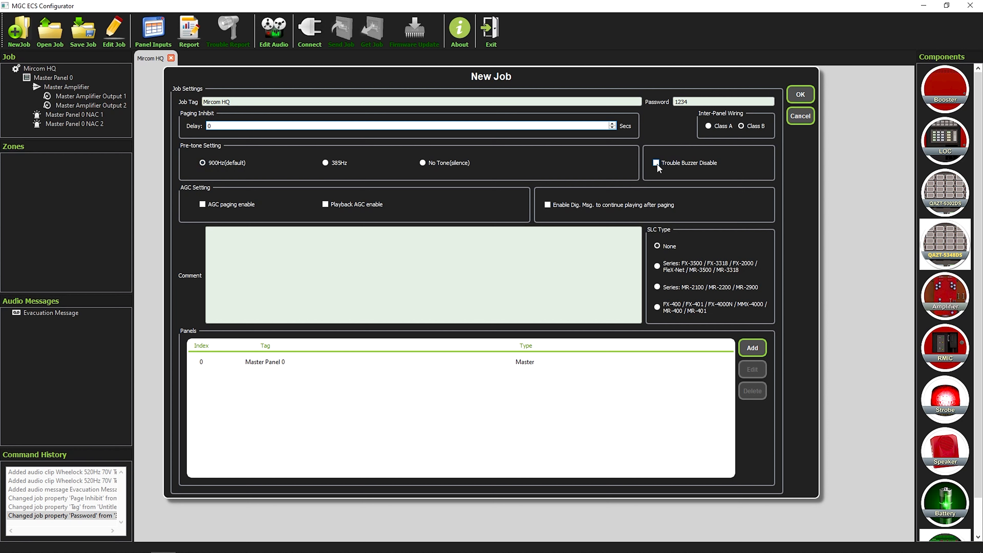
pyautogui.click(217, 203)
pyautogui.click(372, 206)
pyautogui.click(581, 205)
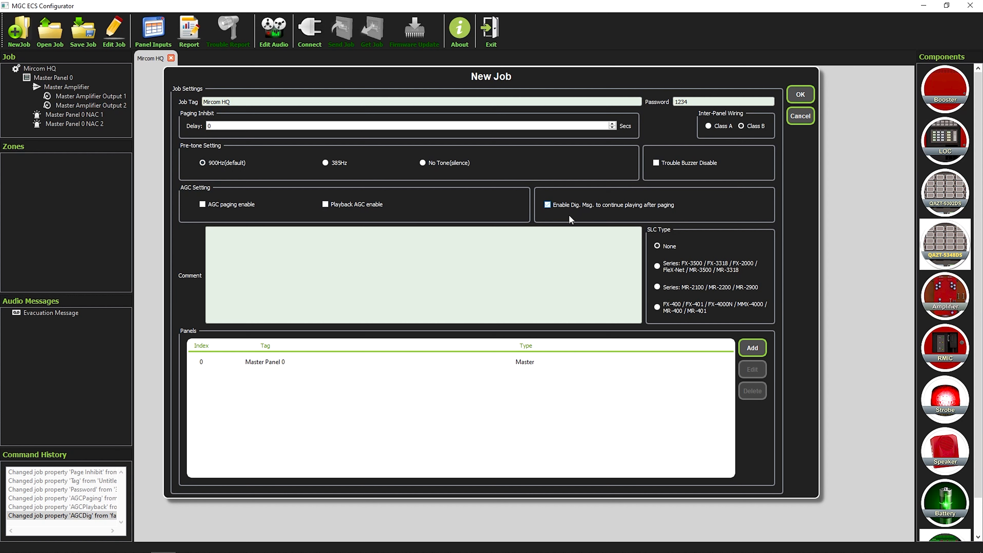
# Step: Add the comment 'Ver: 01', choose the FX-3500 SLC series, and accept the job
pyautogui.click(290, 252)
pyautogui.write('Ver')
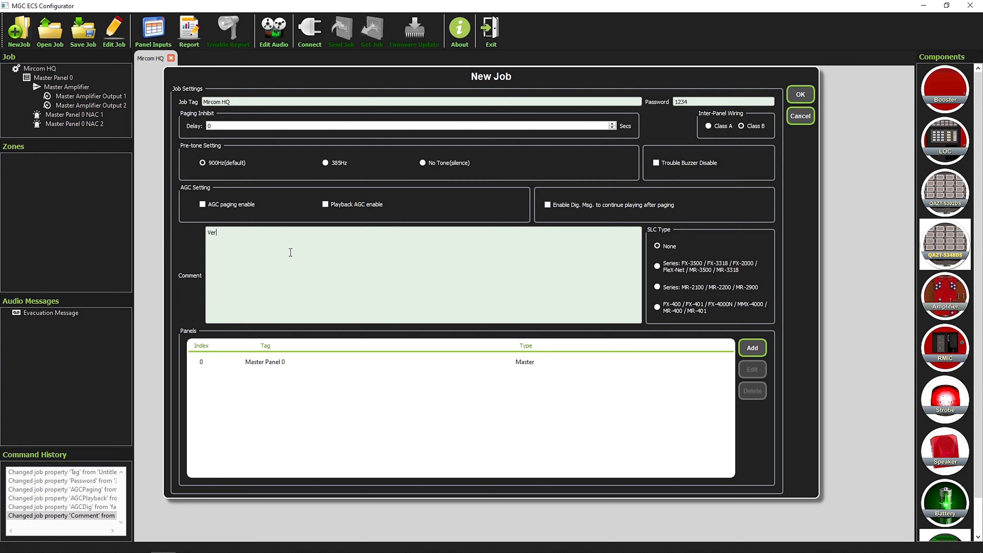
pyautogui.write(': 01')
pyautogui.click(661, 267)
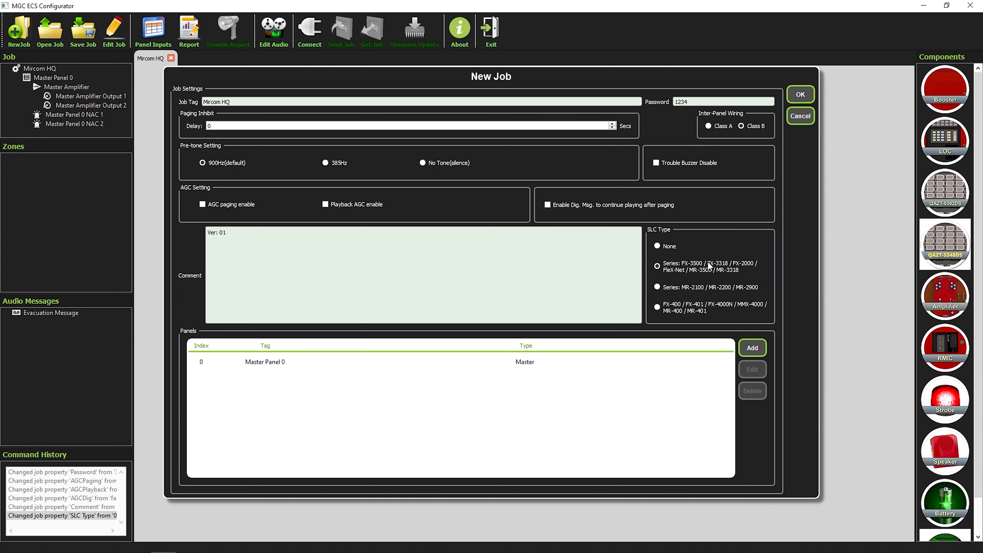
pyautogui.click(795, 99)
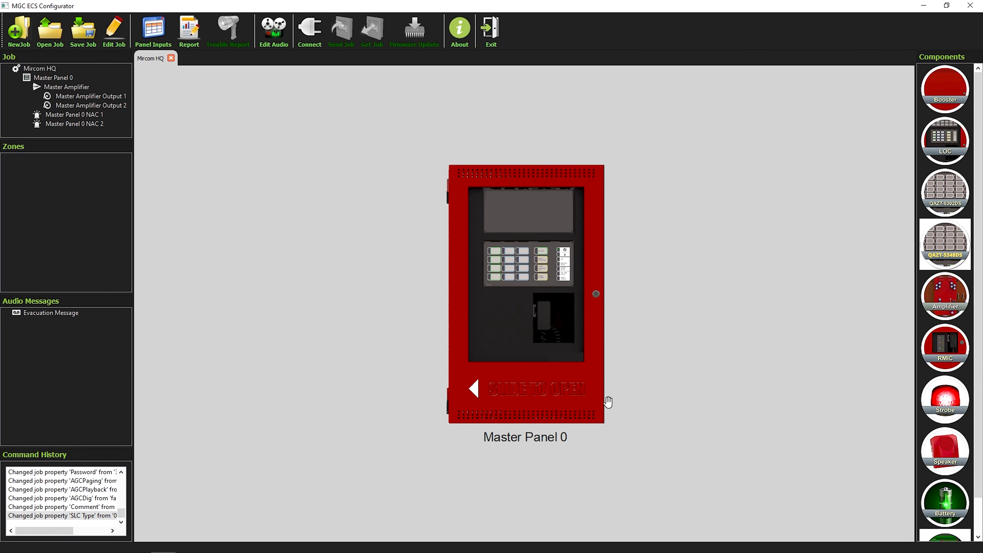
pyautogui.scroll(3, 545, 358)
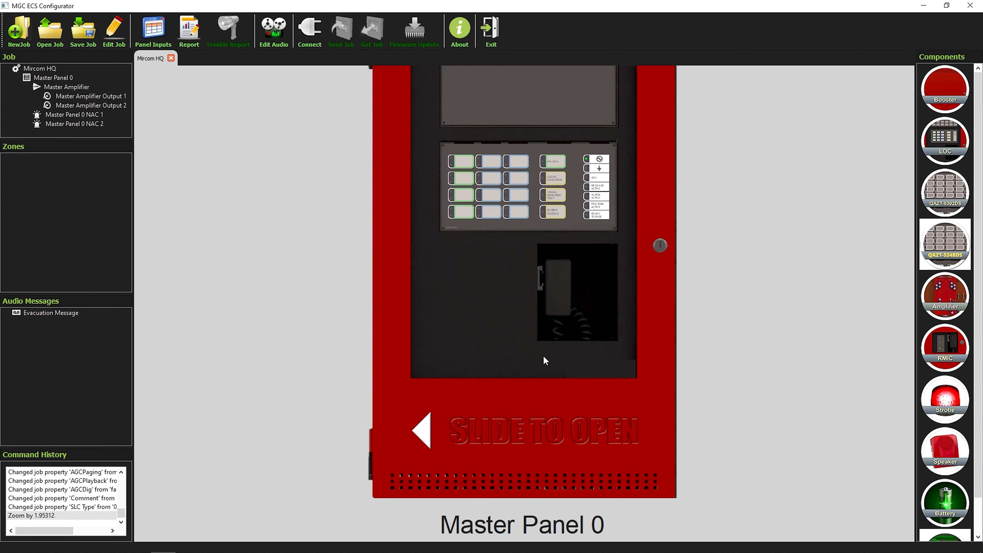
pyautogui.scroll(-2, 546, 360)
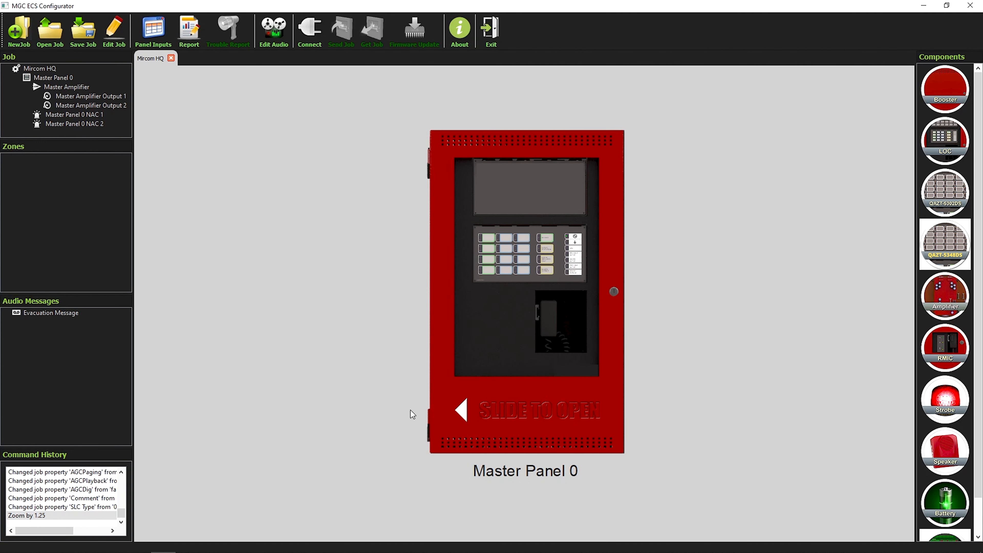
pyautogui.moveTo(465, 410); pyautogui.dragTo(362, 409)
pyautogui.moveTo(483, 420); pyautogui.dragTo(713, 435)
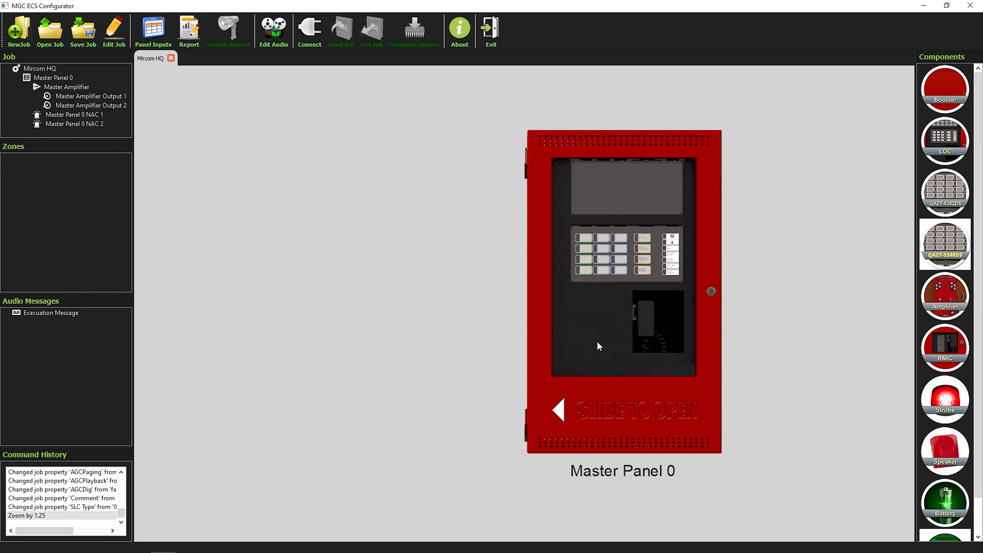
# Step: Open Master Panel 0's door and drop a secondary amplifier onto its circuit board
pyautogui.rightClick(595, 401)
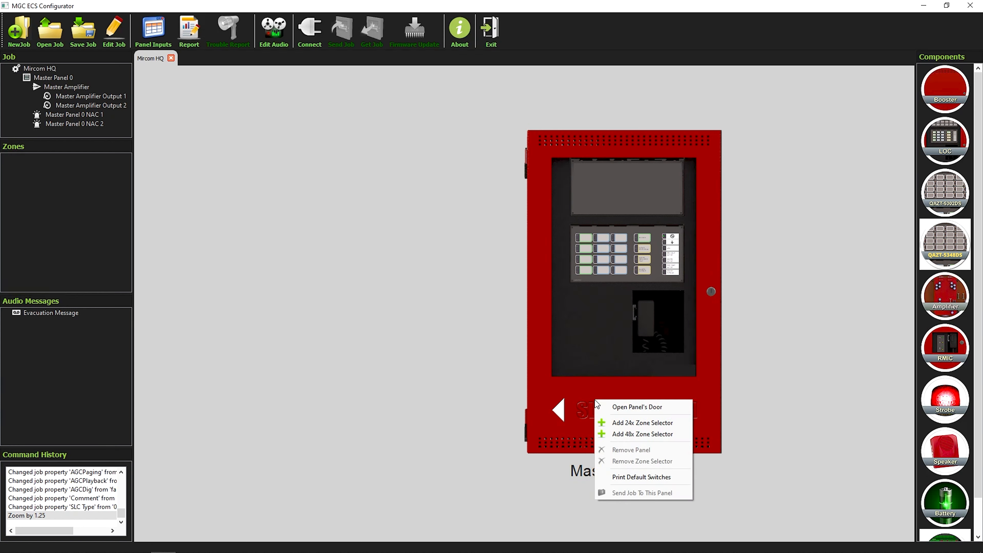
pyautogui.click(650, 407)
pyautogui.rightClick(495, 408)
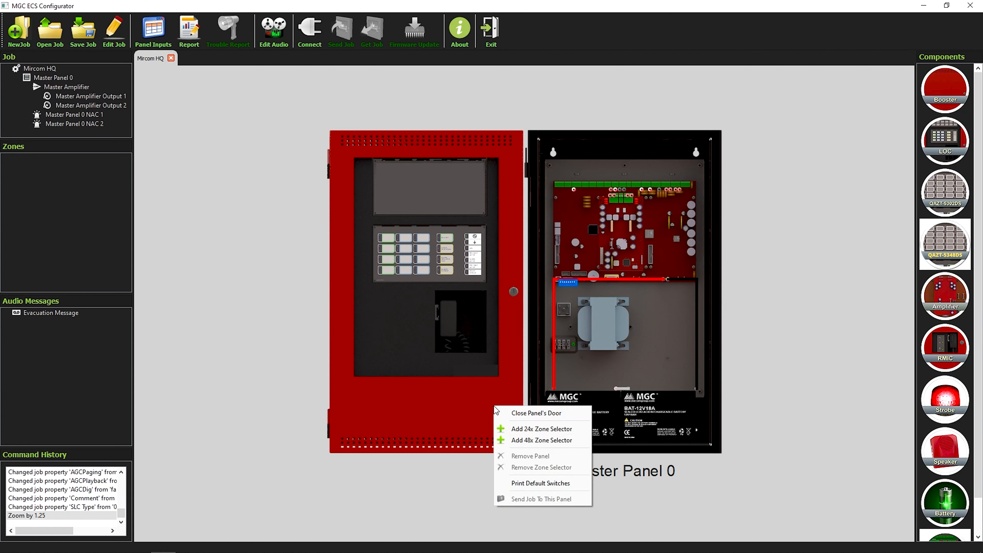
pyautogui.click(277, 372)
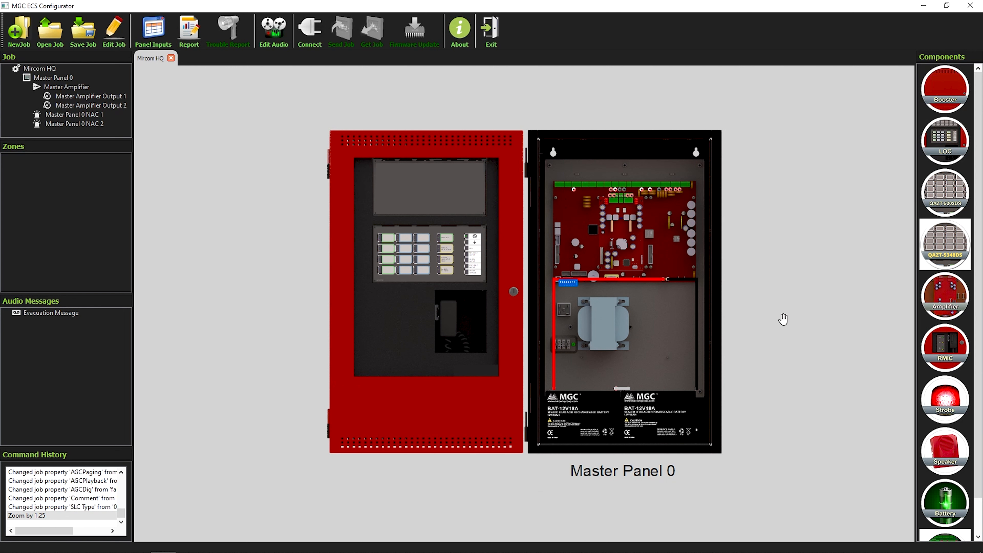
pyautogui.moveTo(950, 300); pyautogui.dragTo(579, 219)
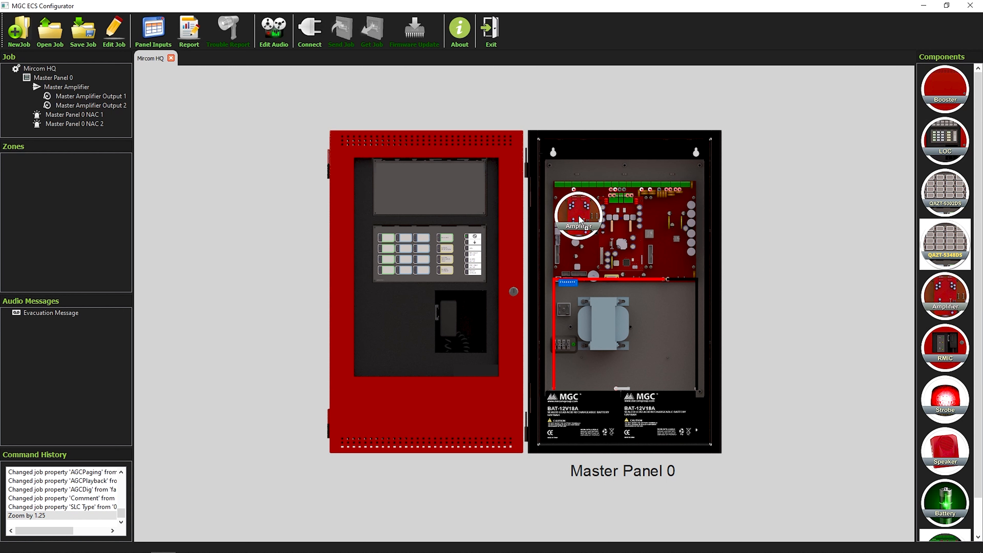
pyautogui.moveTo(580, 219)
pyautogui.mouseDown()
pyautogui.moveTo(756, 245)
pyautogui.moveTo(586, 229)
pyautogui.mouseUp()
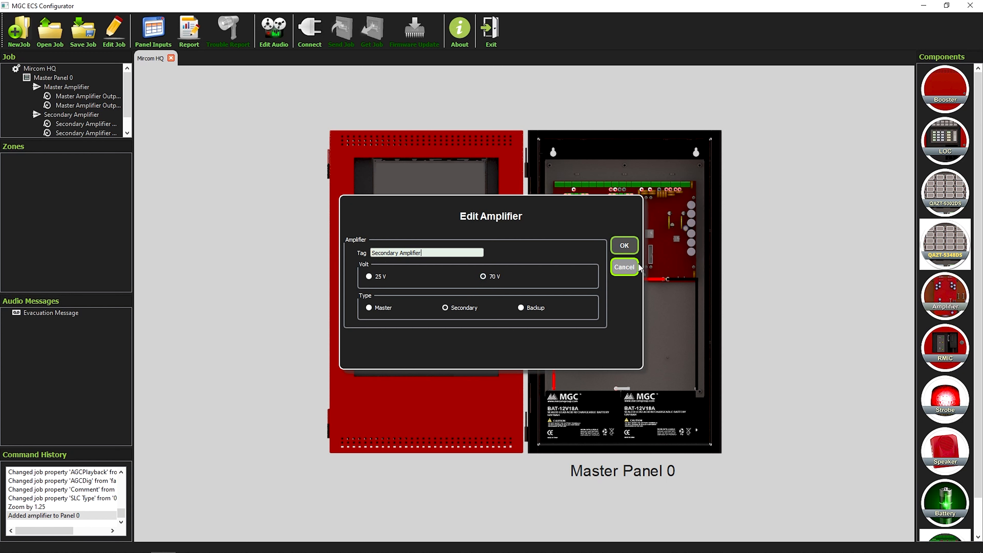
# Step: Cancel the secondary amplifier, remove the battery, shut the door, and add a zone selector
pyautogui.click(631, 267)
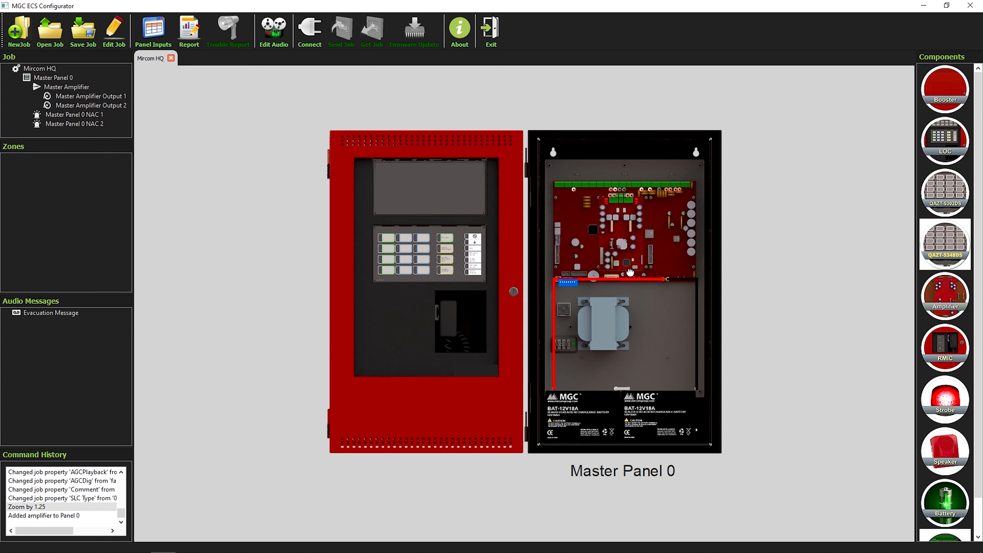
pyautogui.rightClick(577, 214)
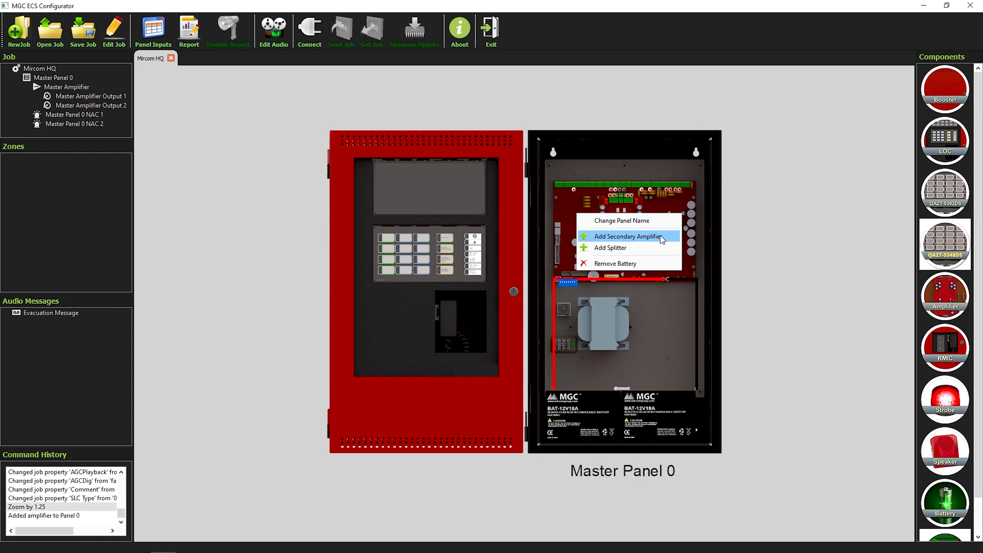
pyautogui.click(655, 267)
pyautogui.moveTo(497, 416); pyautogui.dragTo(616, 416)
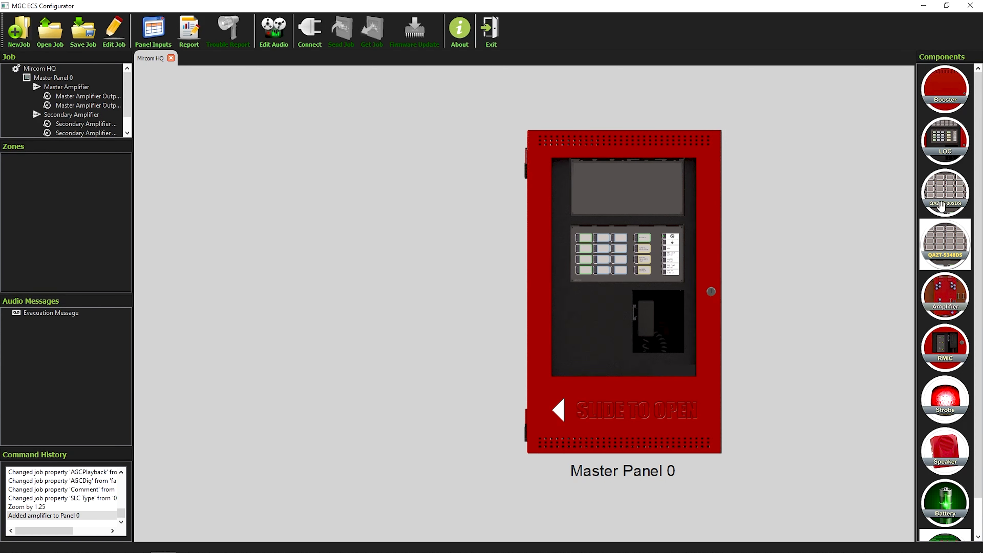
pyautogui.moveTo(941, 203); pyautogui.dragTo(642, 186)
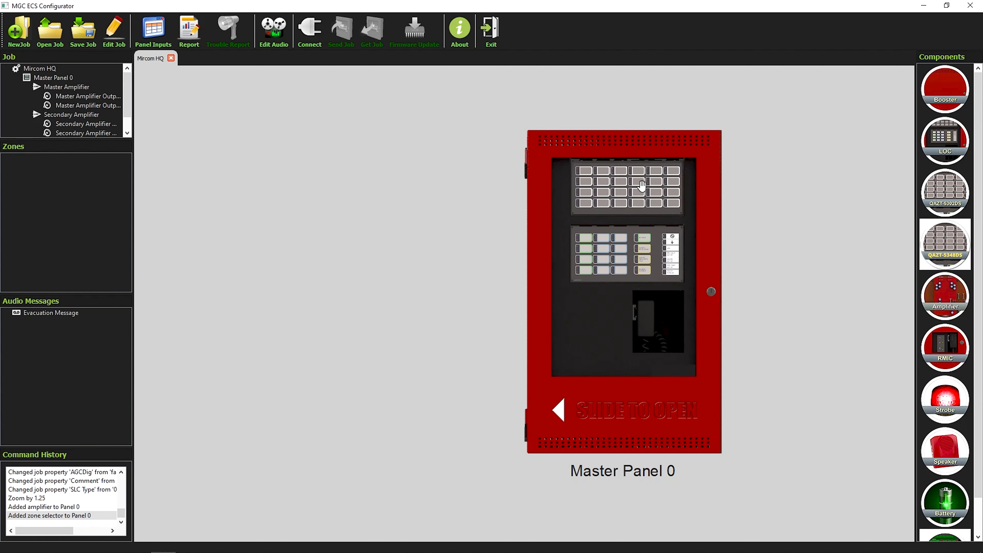
pyautogui.scroll(1, 579, 312)
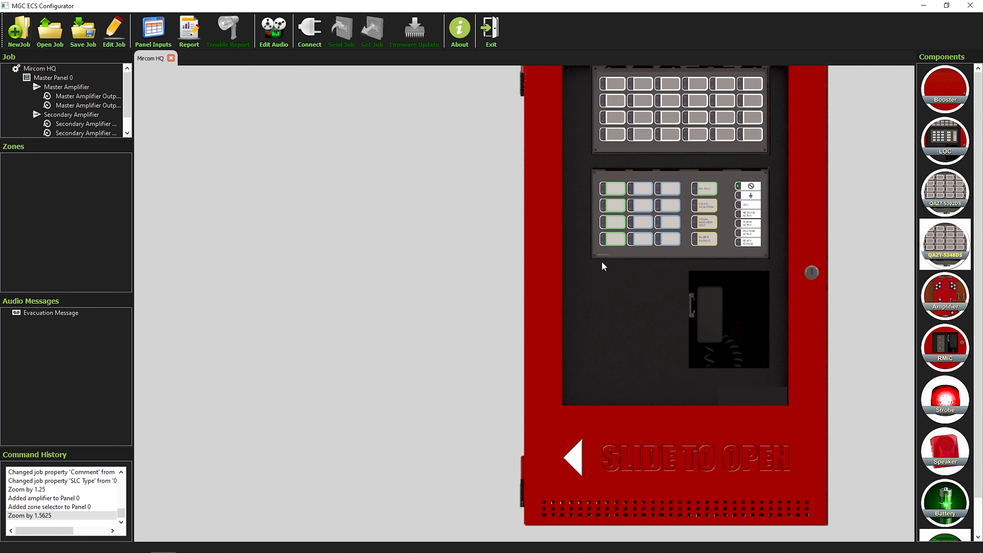
pyautogui.doubleClick(615, 189)
pyautogui.rightClick(615, 190)
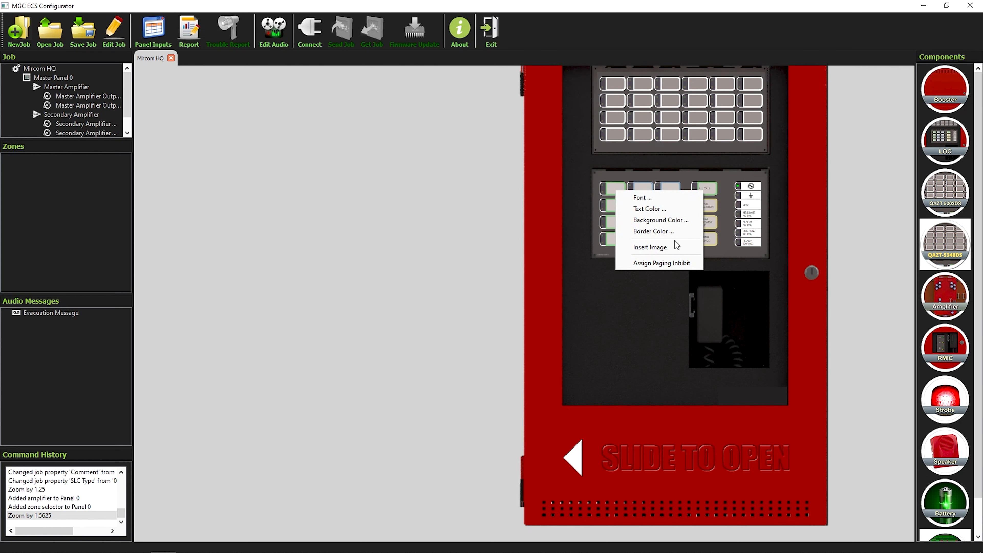
pyautogui.click(636, 300)
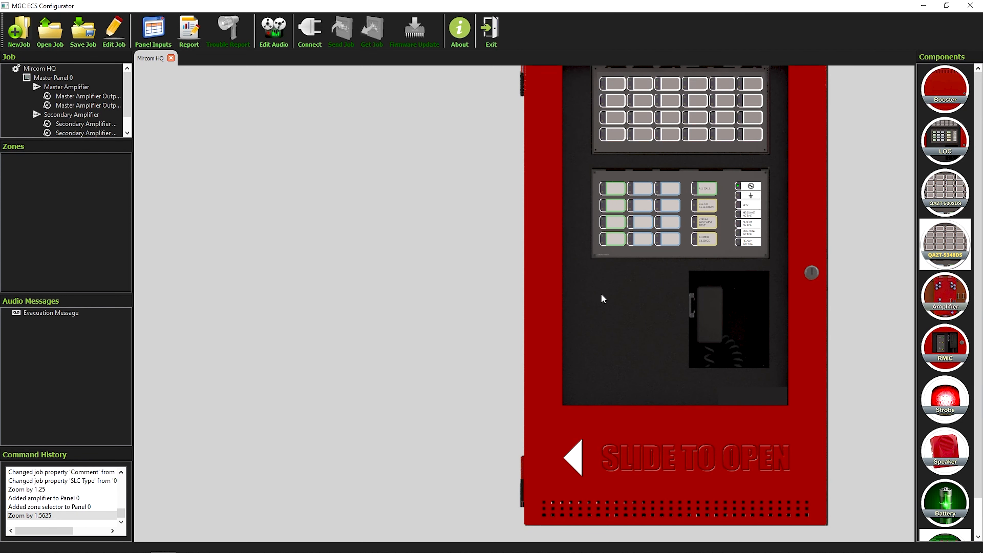
pyautogui.scroll(-2, 479, 239)
pyautogui.scroll(-1, 470, 241)
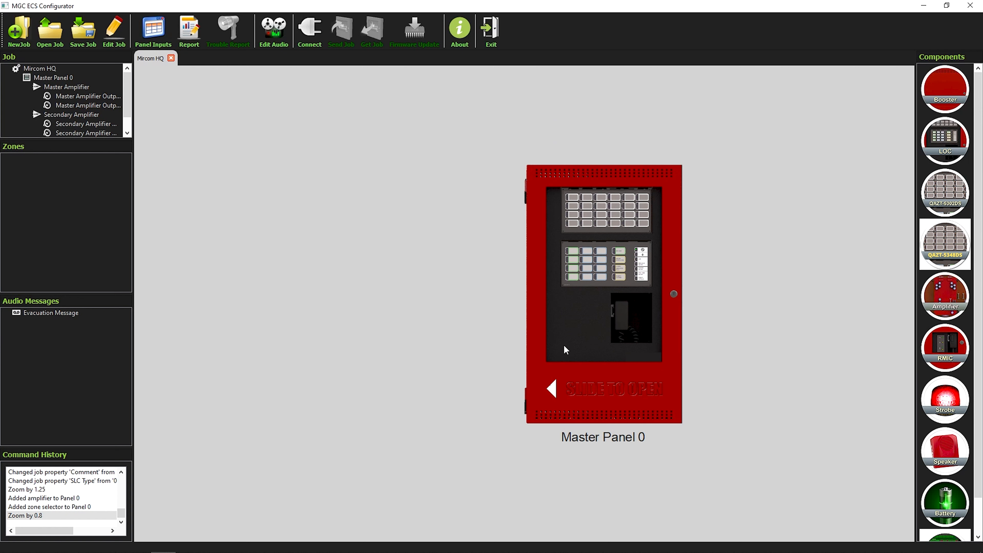
pyautogui.rightClick(585, 310)
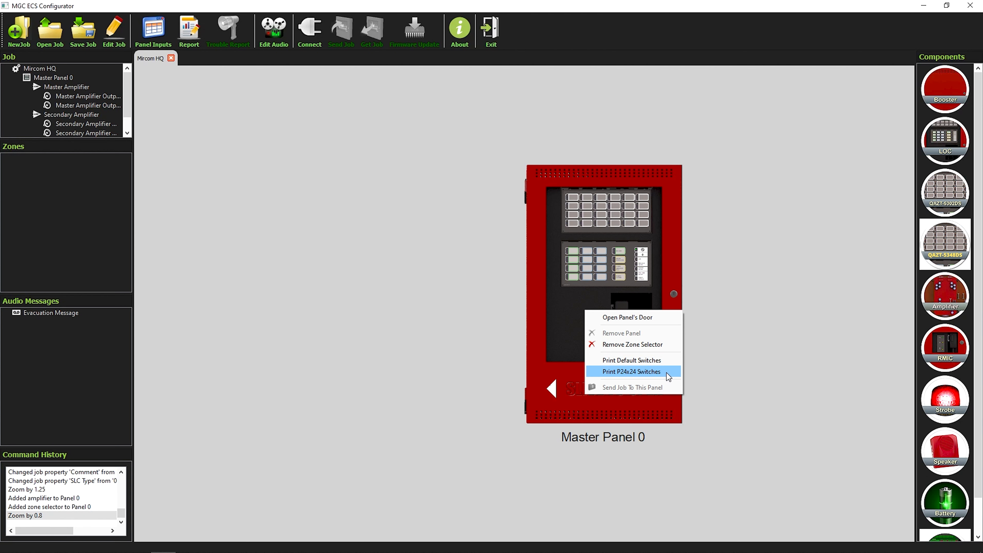
# Step: Open the panel door and wire two speakers to amplifier 1 and a strobe to NAC 1
pyautogui.click(490, 314)
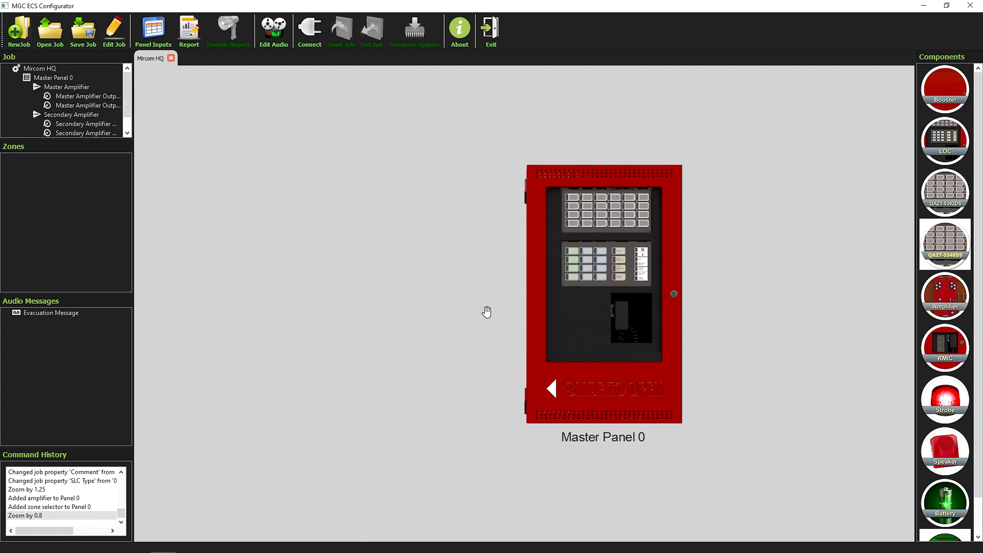
pyautogui.moveTo(554, 392); pyautogui.dragTo(487, 393)
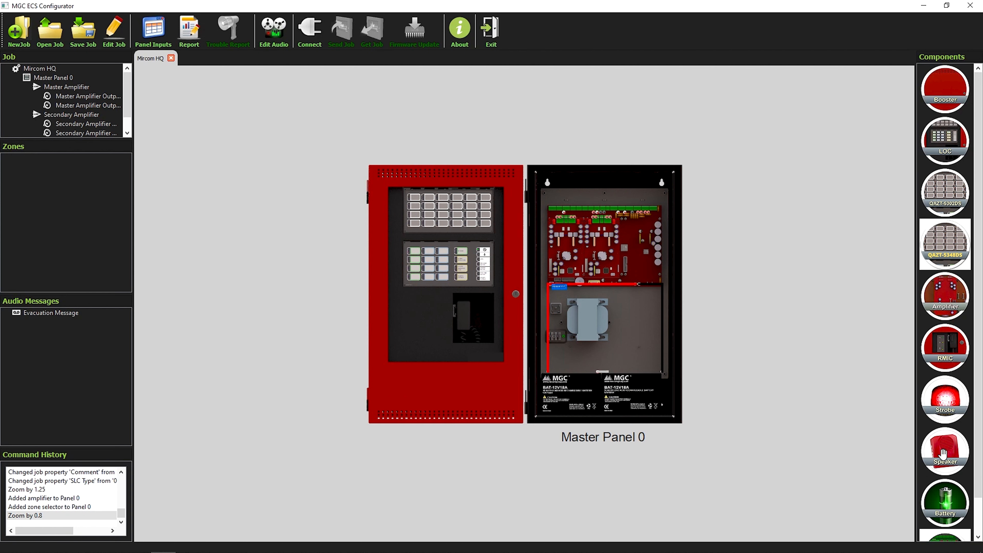
pyautogui.moveTo(951, 455); pyautogui.dragTo(604, 232)
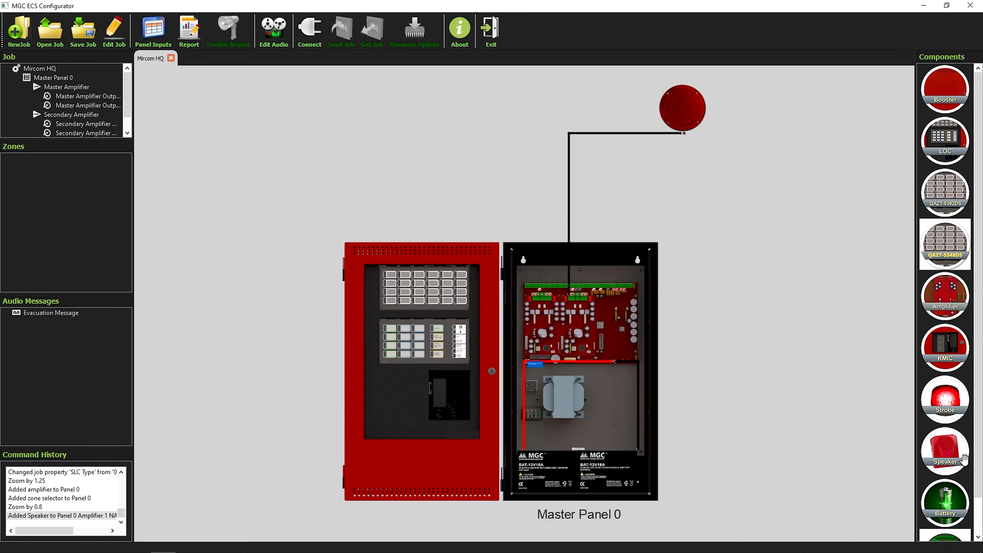
pyautogui.moveTo(949, 457); pyautogui.dragTo(695, 107)
pyautogui.moveTo(945, 402); pyautogui.dragTo(589, 289)
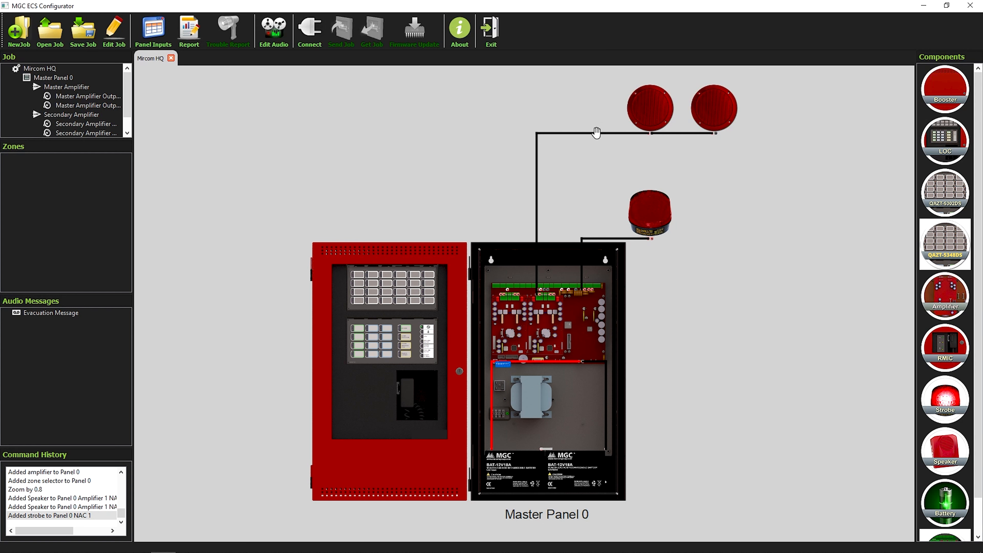
pyautogui.scroll(1, 588, 168)
pyautogui.scroll(1, 588, 168)
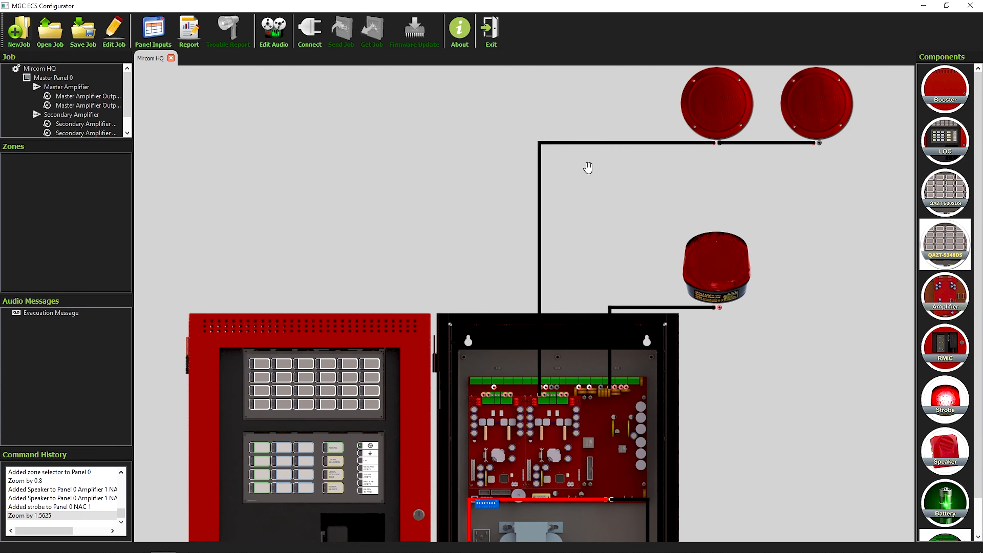
pyautogui.rightClick(607, 145)
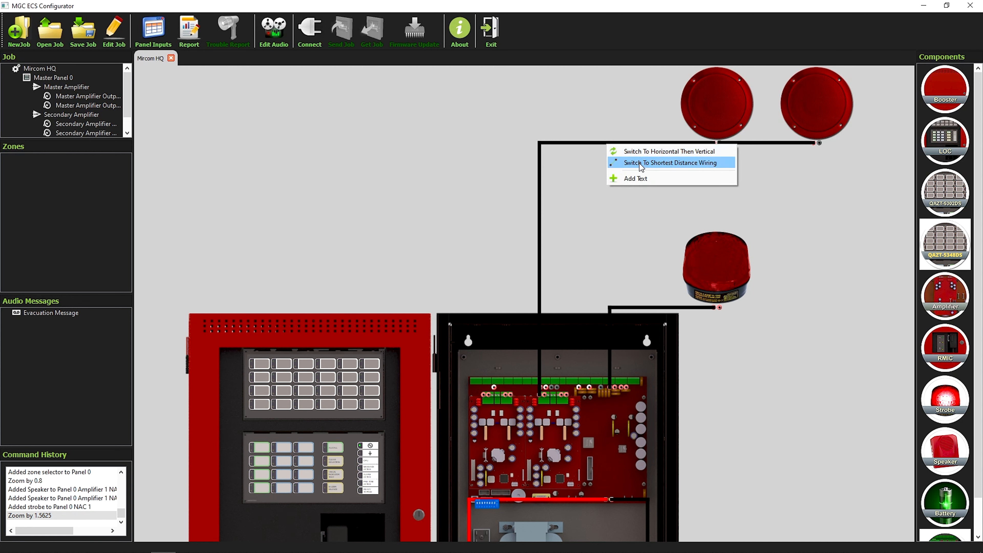
pyautogui.click(608, 246)
pyautogui.scroll(-2, 608, 246)
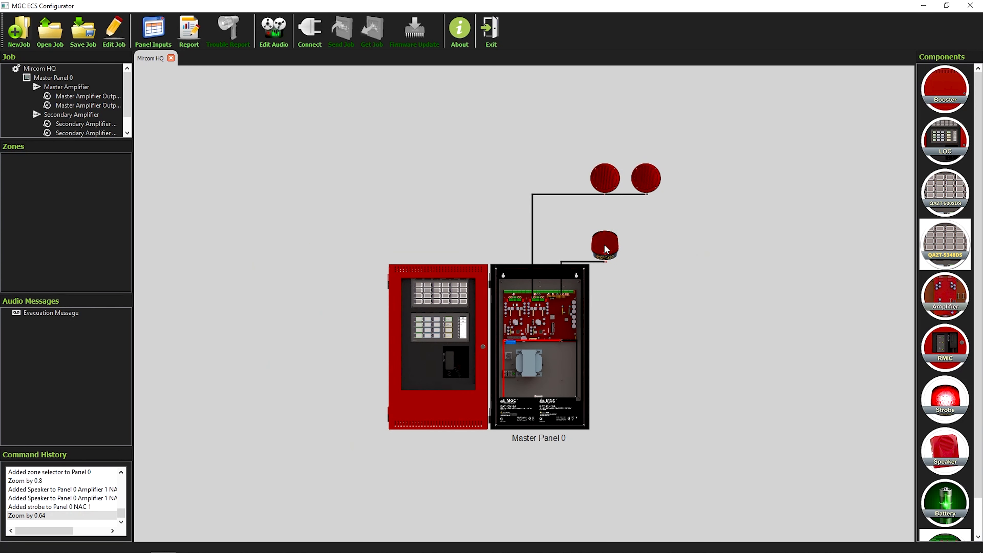
# Step: Place Booster Panel 1 right of Master Panel 0 and a Remote Microphone below it
pyautogui.moveTo(944, 101); pyautogui.dragTo(727, 323)
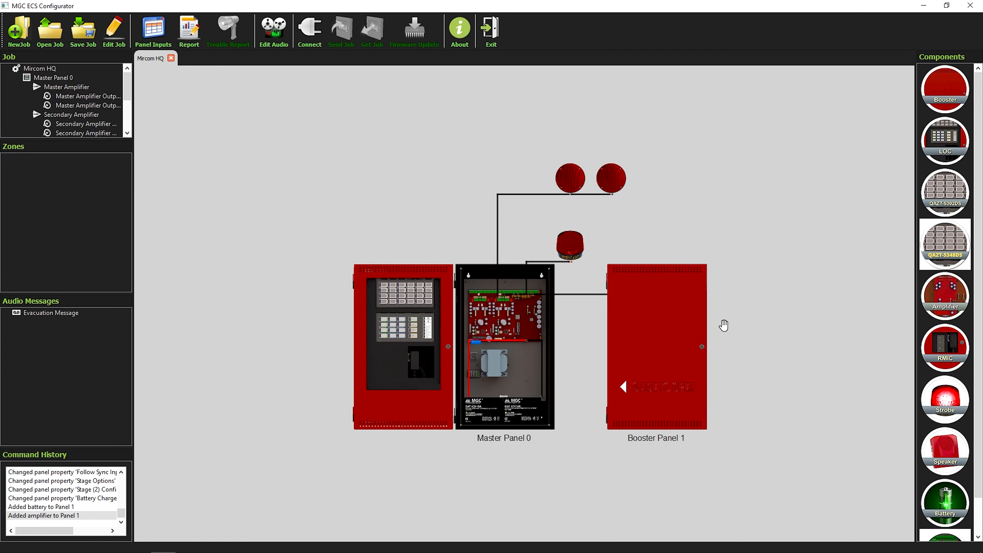
pyautogui.moveTo(662, 357); pyautogui.dragTo(627, 352)
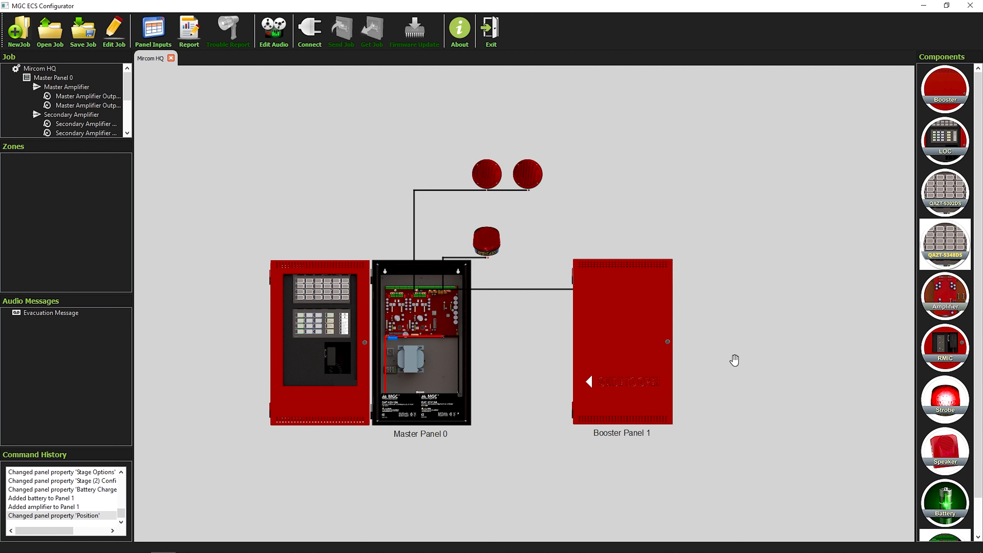
pyautogui.moveTo(945, 354); pyautogui.dragTo(435, 315)
pyautogui.moveTo(514, 466); pyautogui.dragTo(408, 477)
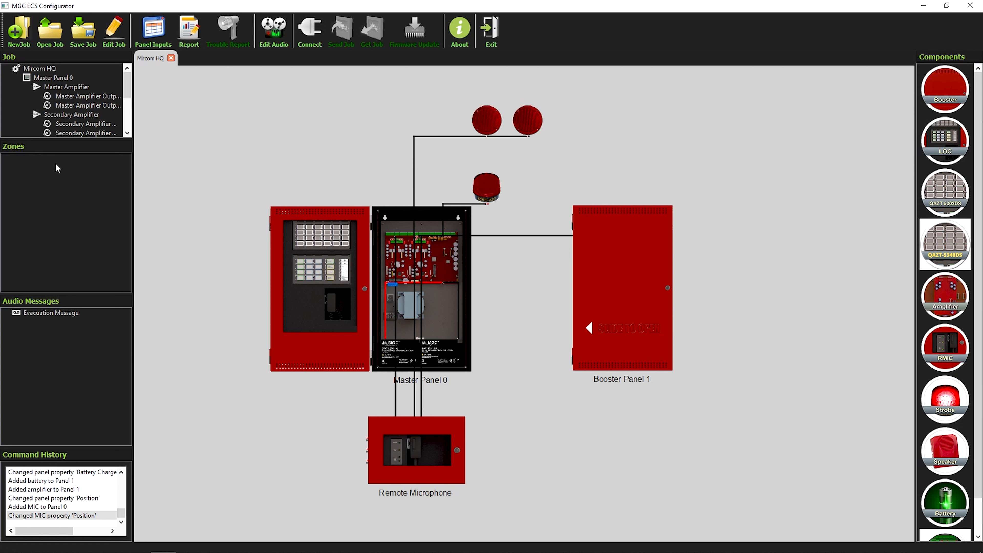
# Step: Create a zone tagged Evac in the Zones list and select it
pyautogui.rightClick(42, 166)
pyautogui.click(68, 172)
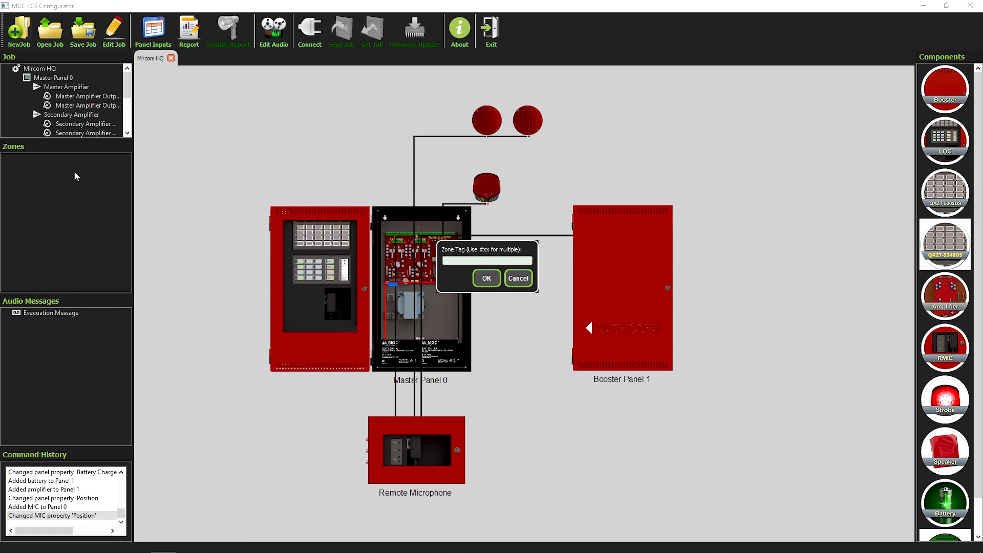
pyautogui.write('Evac')
pyautogui.press('Return')
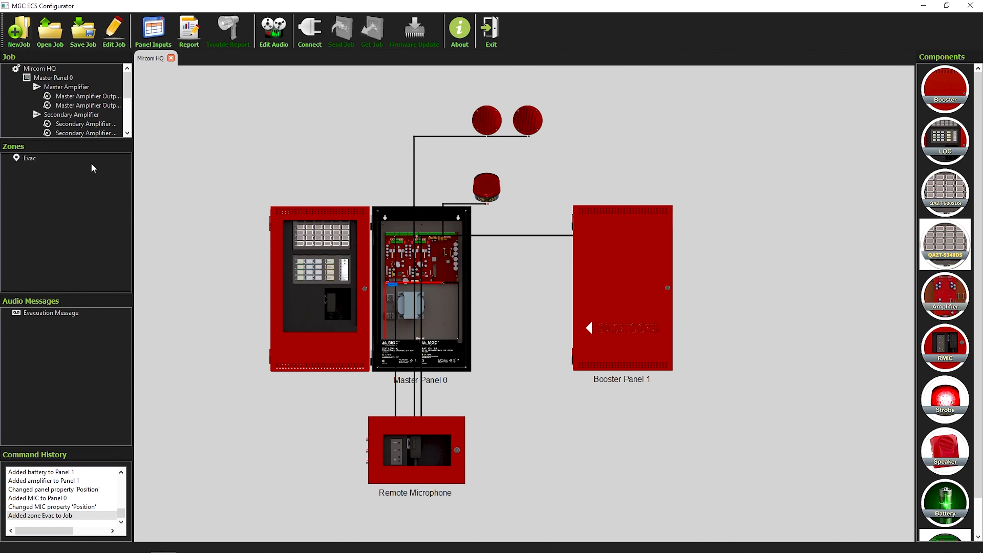
pyautogui.click(45, 157)
pyautogui.rightClick(45, 157)
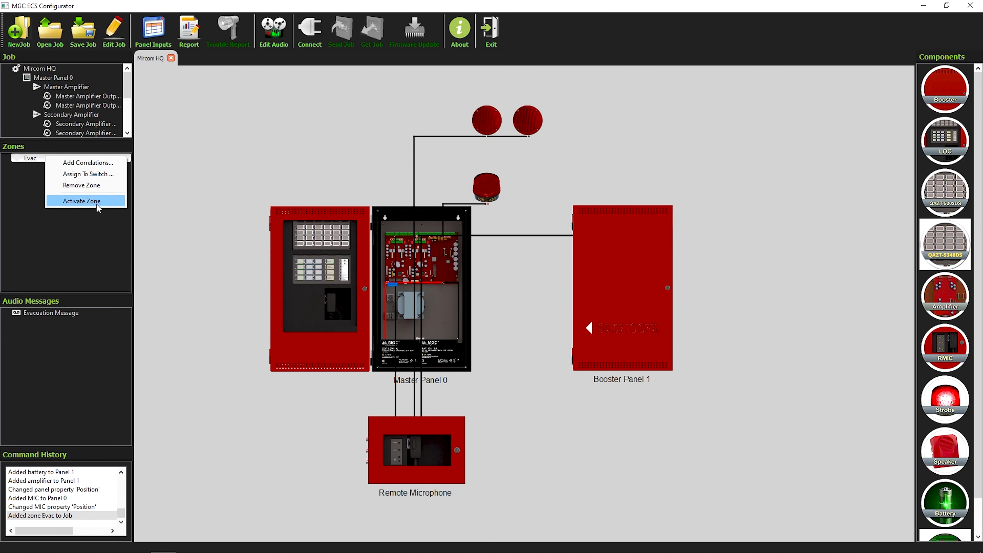
# Step: Add Master Amplifier Output 1 and Master Panel 0 NAC 1 to Evac, then assign it to switch 0
pyautogui.click(175, 214)
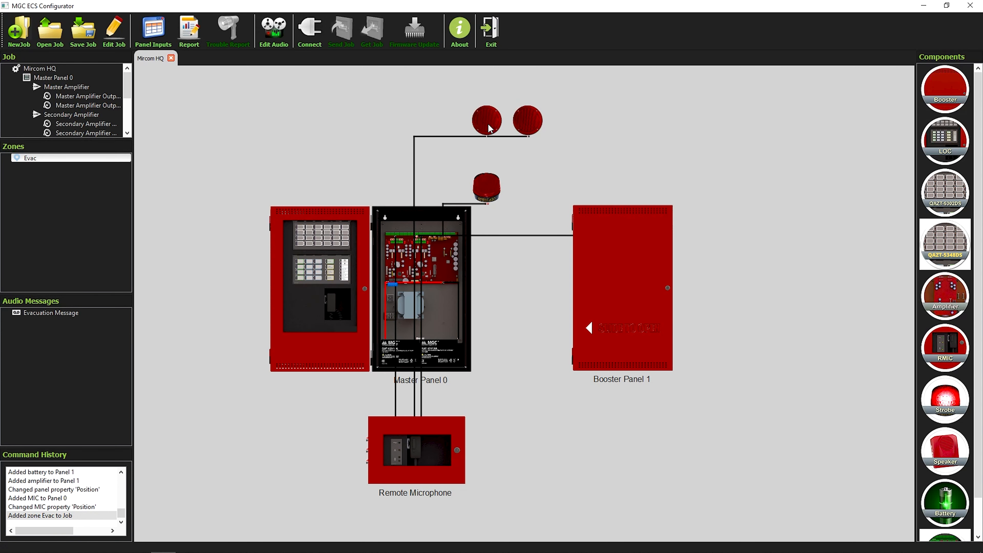
pyautogui.moveTo(487, 125); pyautogui.dragTo(97, 160)
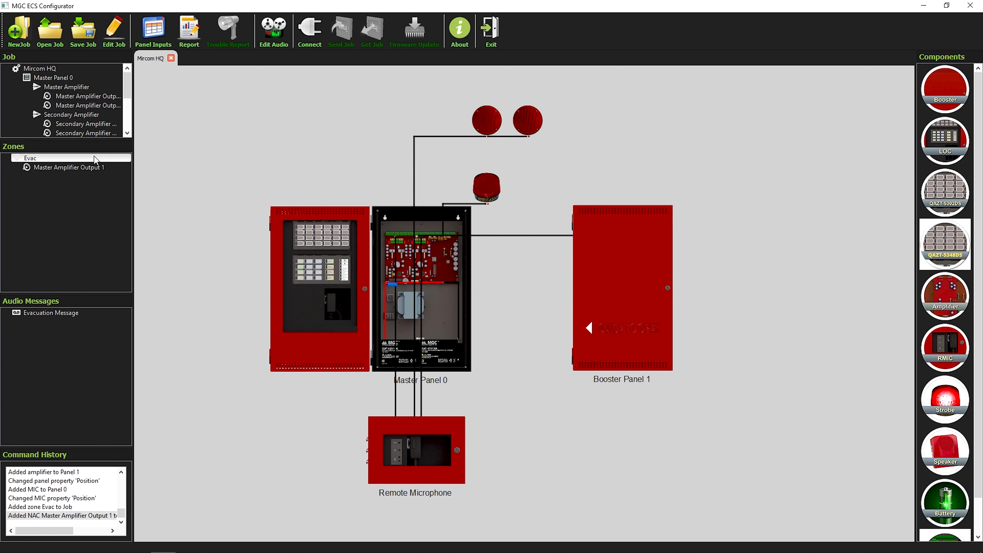
pyautogui.moveTo(490, 196); pyautogui.dragTo(91, 157)
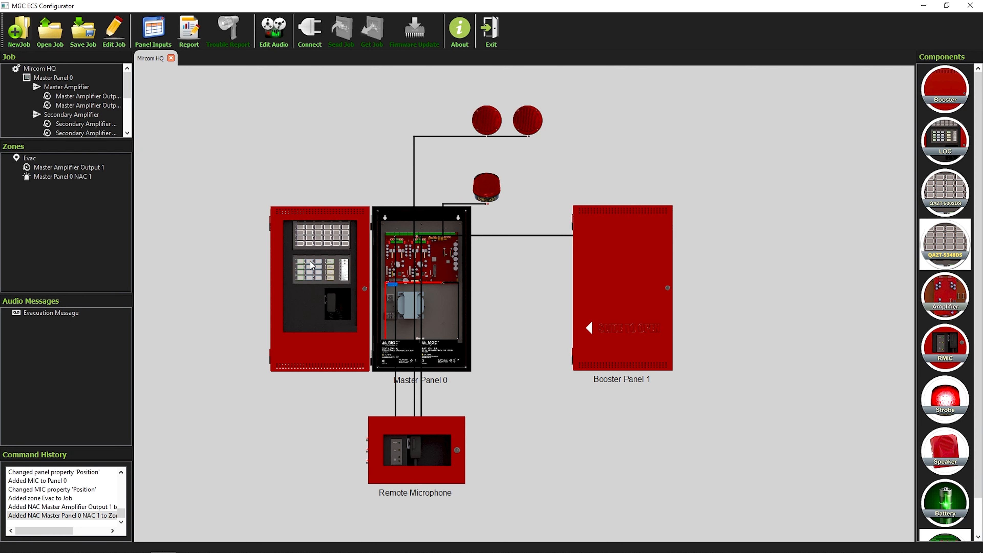
pyautogui.scroll(2, 306, 290)
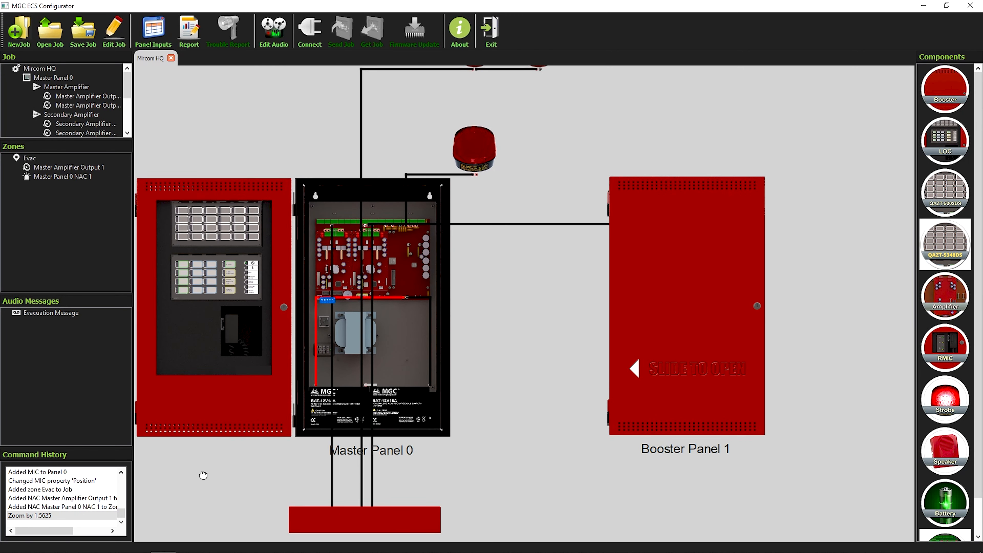
pyautogui.moveTo(219, 470); pyautogui.dragTo(211, 410)
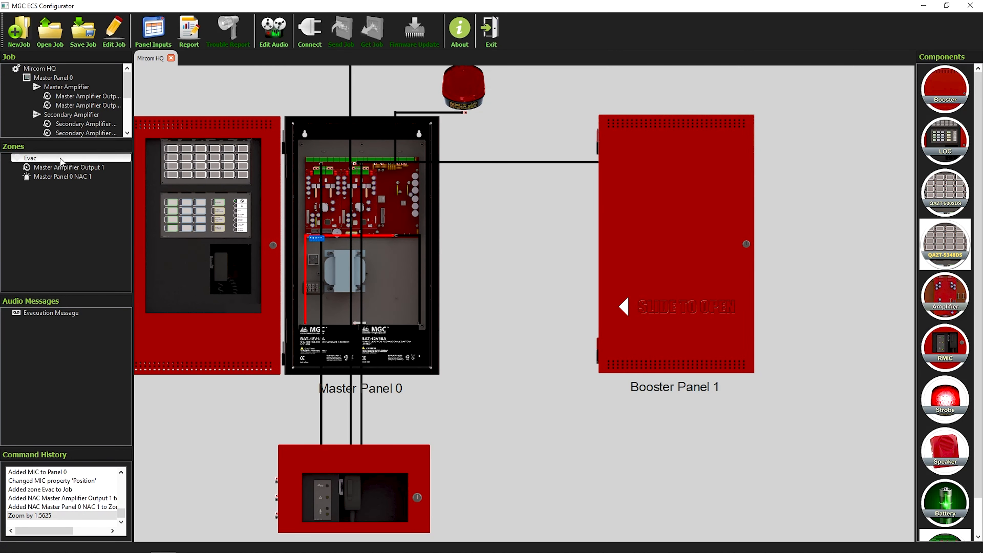
pyautogui.moveTo(38, 160); pyautogui.dragTo(173, 208)
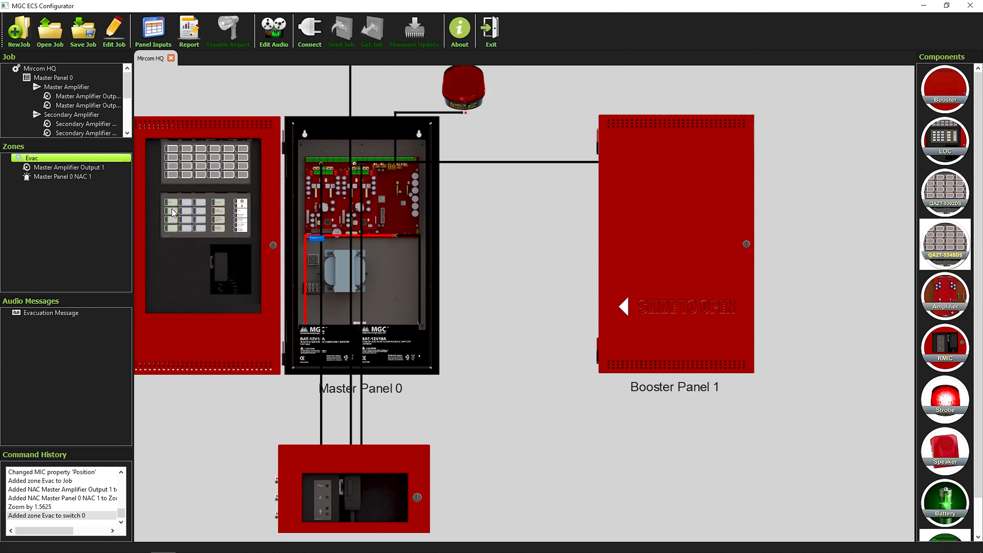
# Step: Toggle the Evac zone on and off from its panel switch
pyautogui.scroll(-1, 254, 283)
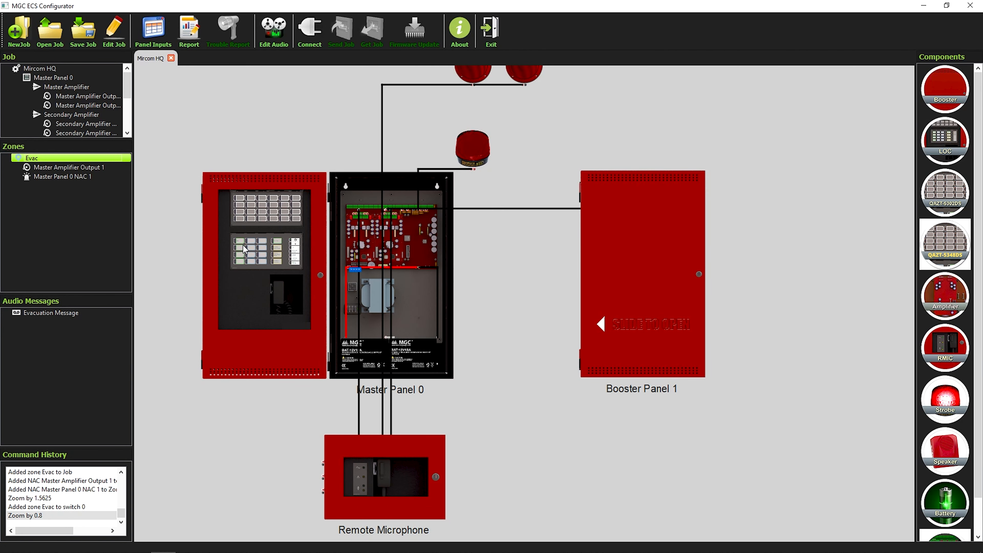
pyautogui.scroll(-1, 243, 250)
pyautogui.click(300, 262)
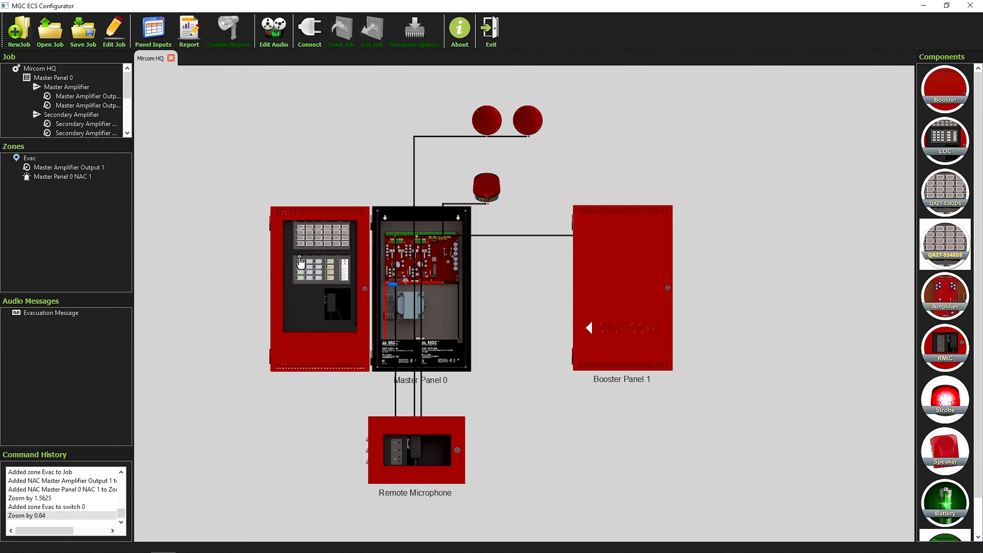
pyautogui.click(58, 159)
# Step: Activate and deactivate Evac from its zone menu, then open the audio messages list
pyautogui.rightClick(41, 160)
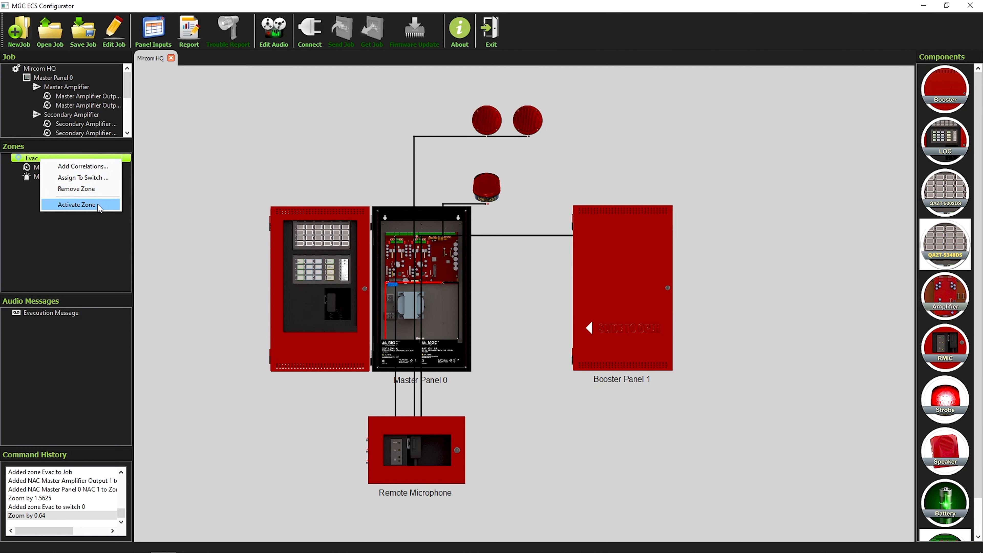
pyautogui.click(77, 204)
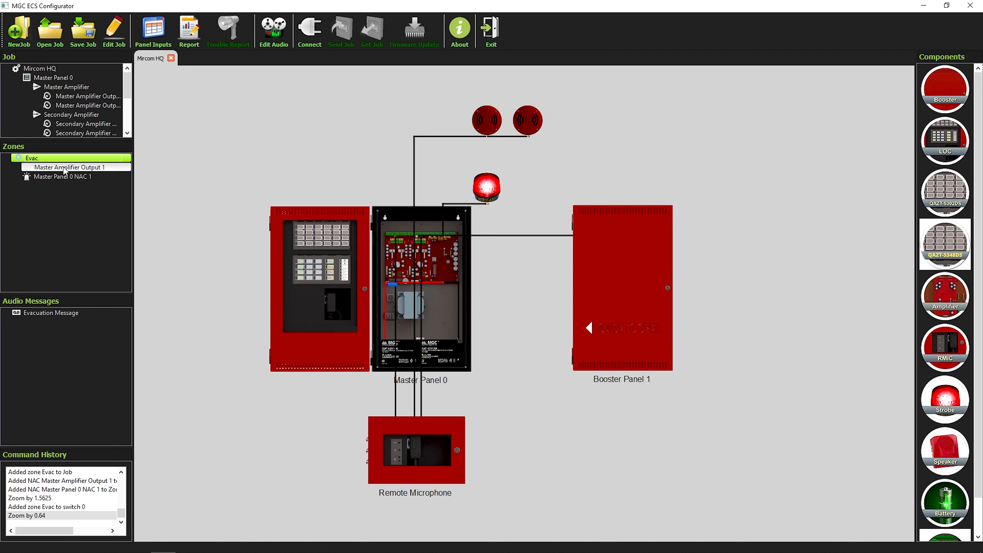
pyautogui.rightClick(59, 159)
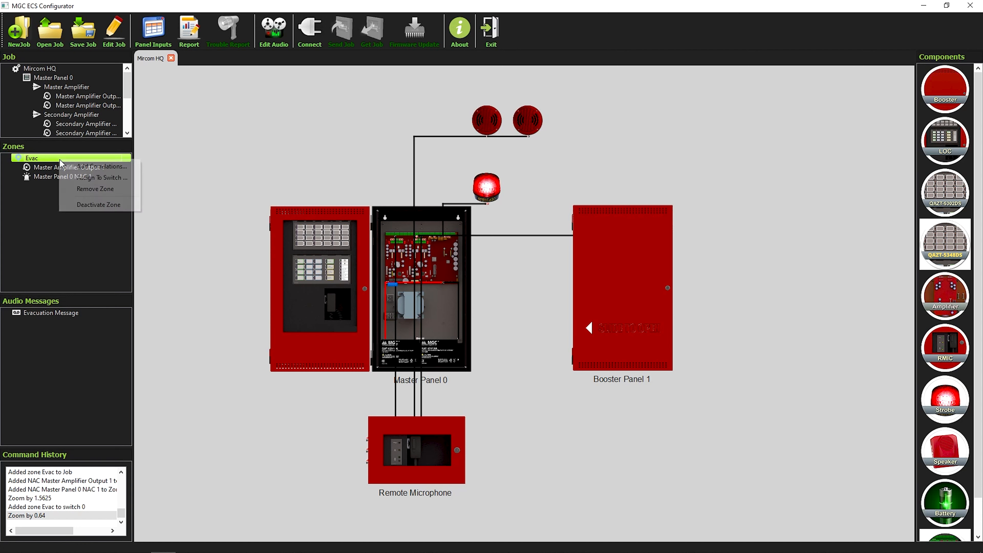
pyautogui.click(93, 205)
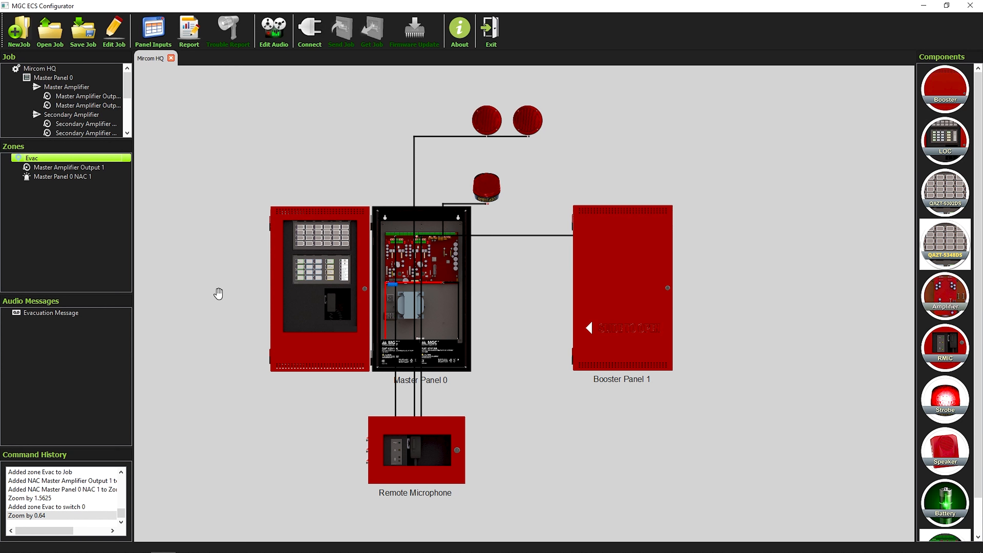
pyautogui.click(273, 46)
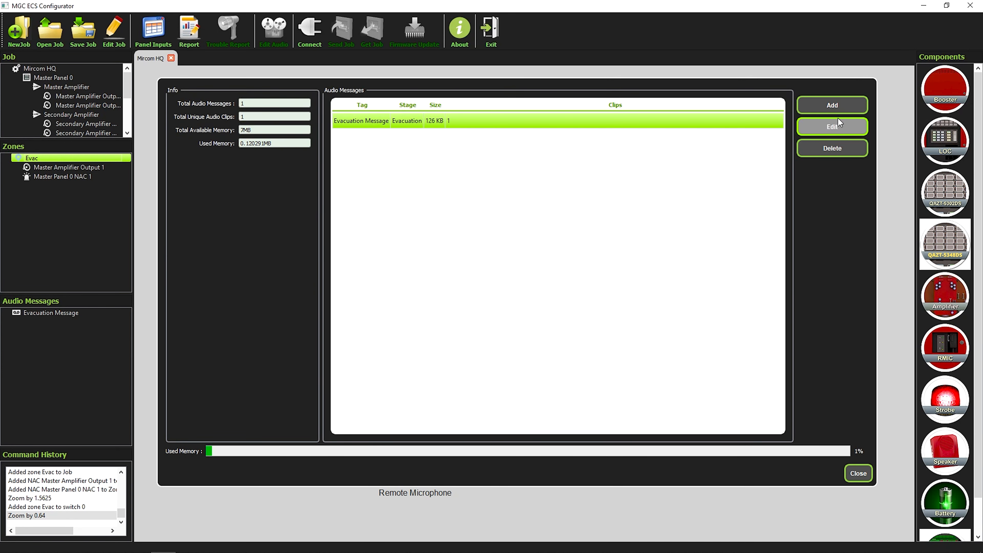
# Step: Add a new untitled audio message, opening and then cancelling the audio recorder
pyautogui.click(842, 108)
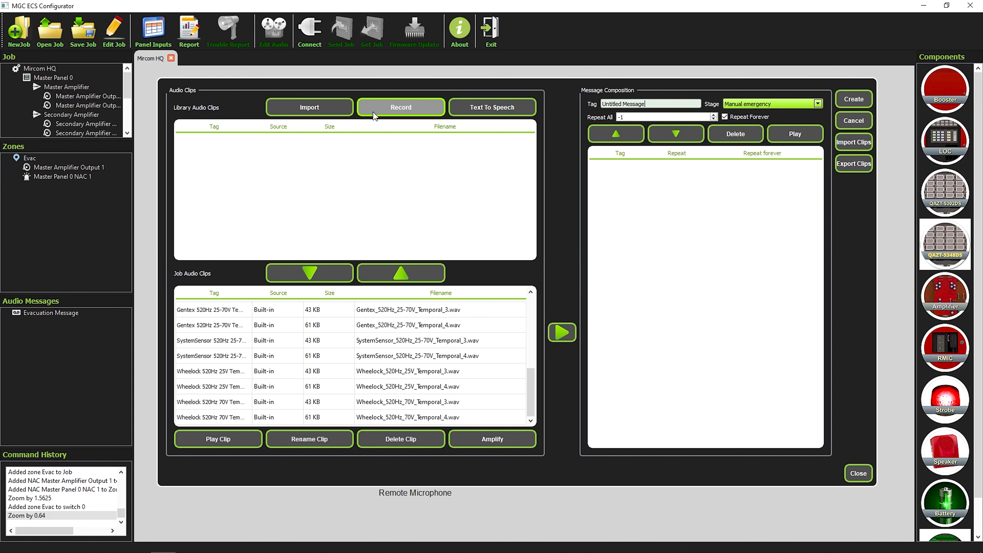
pyautogui.click(386, 113)
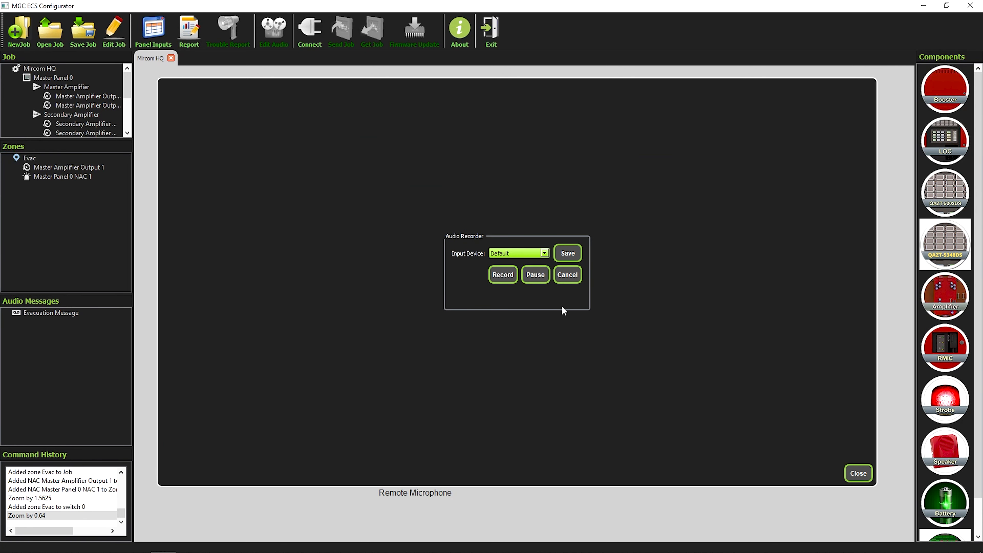
pyautogui.click(577, 276)
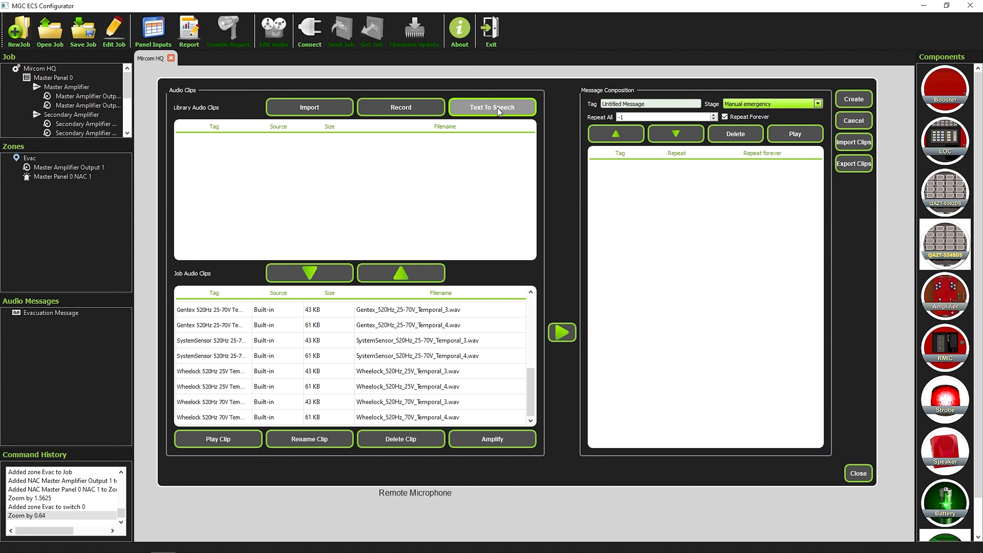
# Step: Start a Text-To-Speech clip and begin replacing its tag with Evac
pyautogui.click(498, 109)
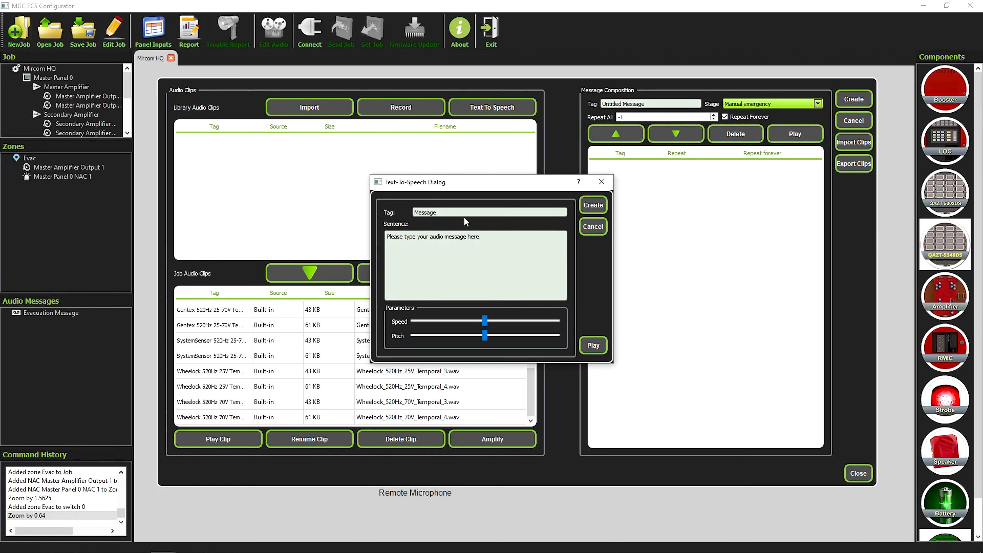
pyautogui.moveTo(464, 213); pyautogui.dragTo(417, 210)
pyautogui.write('Evac')
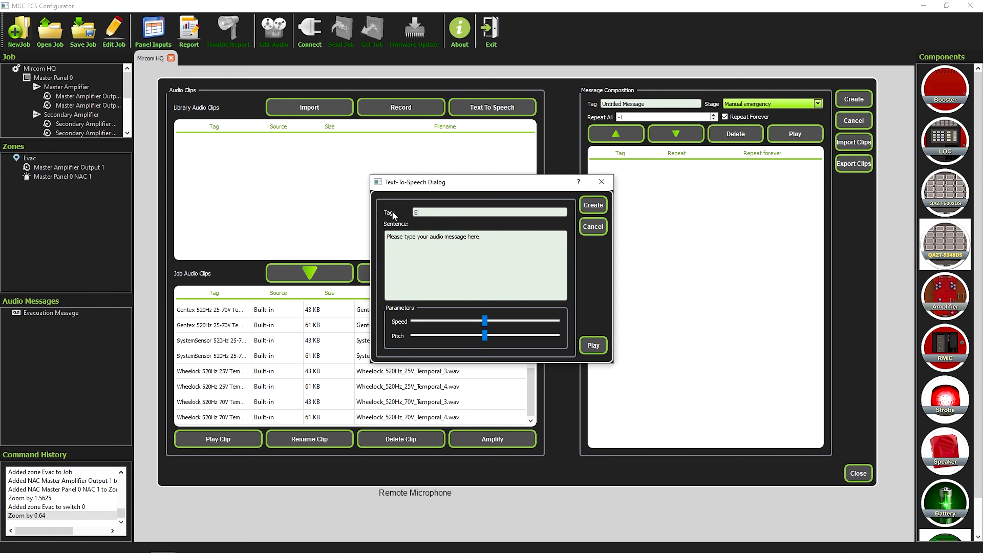
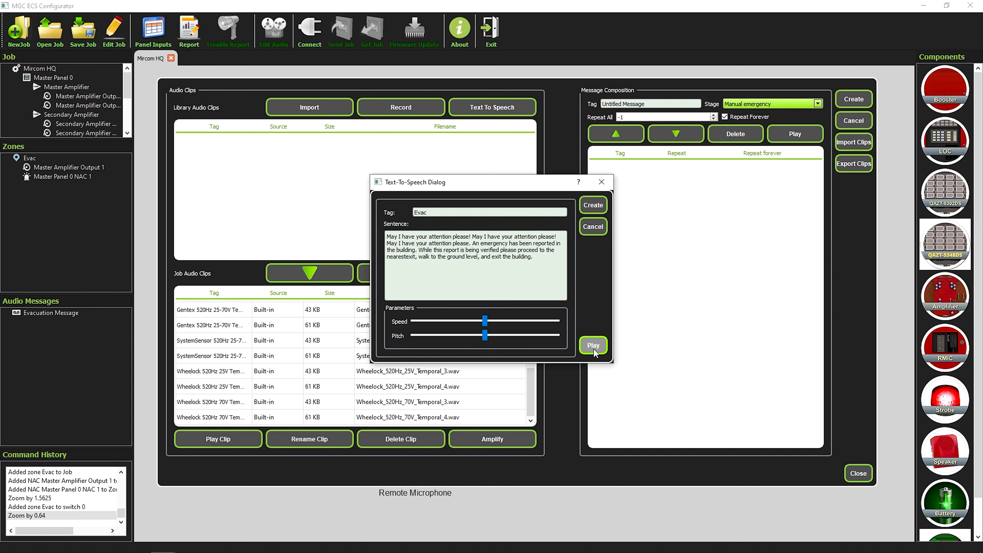
# Step: Create the Evac text-to-speech clip (Evac5705.wav) and select it in Job Audio Clips
pyautogui.click(599, 208)
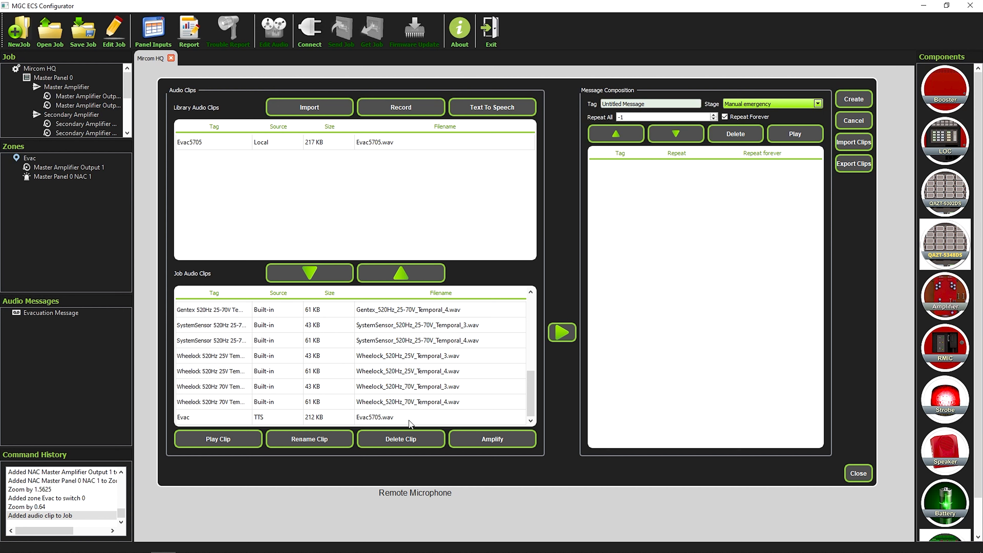
pyautogui.click(381, 418)
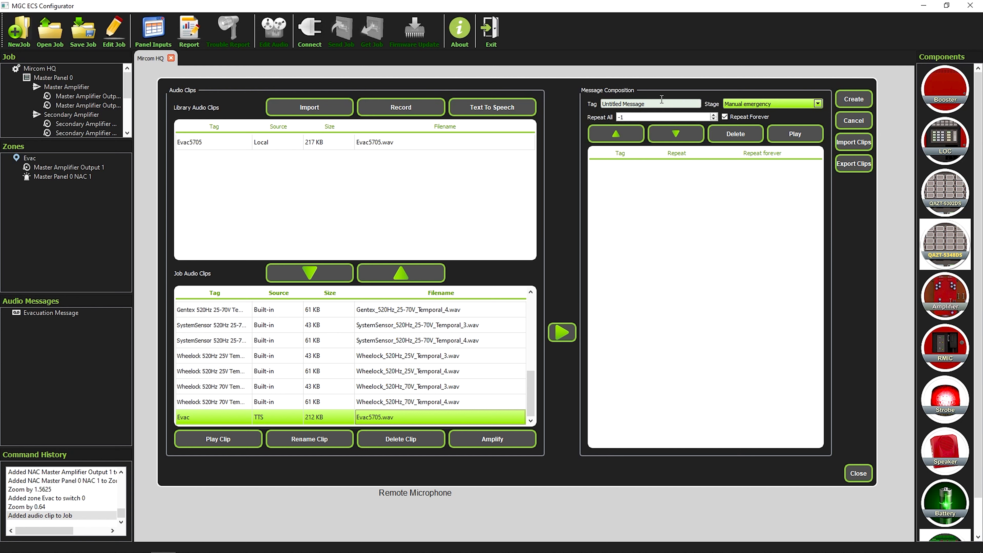
# Step: Keep the stage at Manual emergency, import Alert.wav, and add it as the message's first clip
pyautogui.click(738, 103)
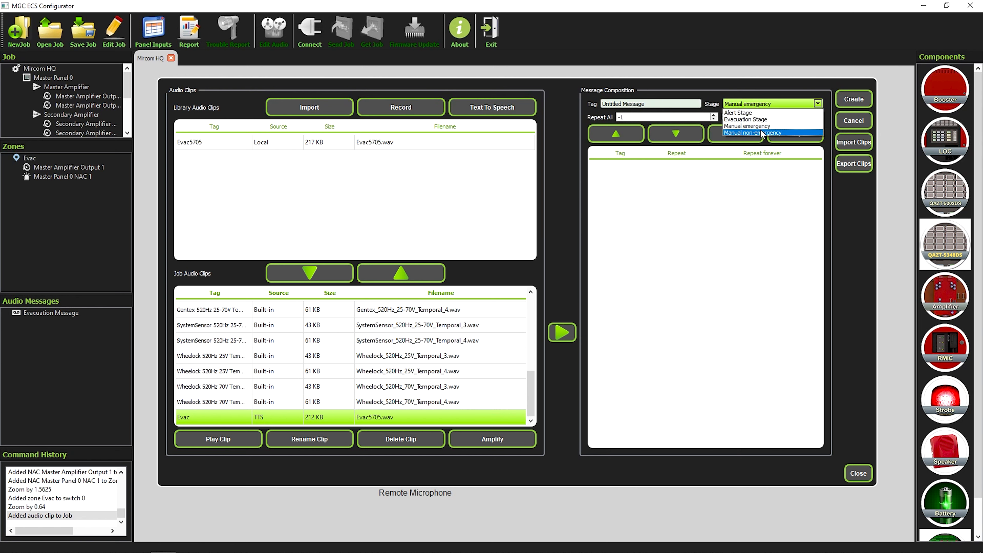
pyautogui.click(733, 93)
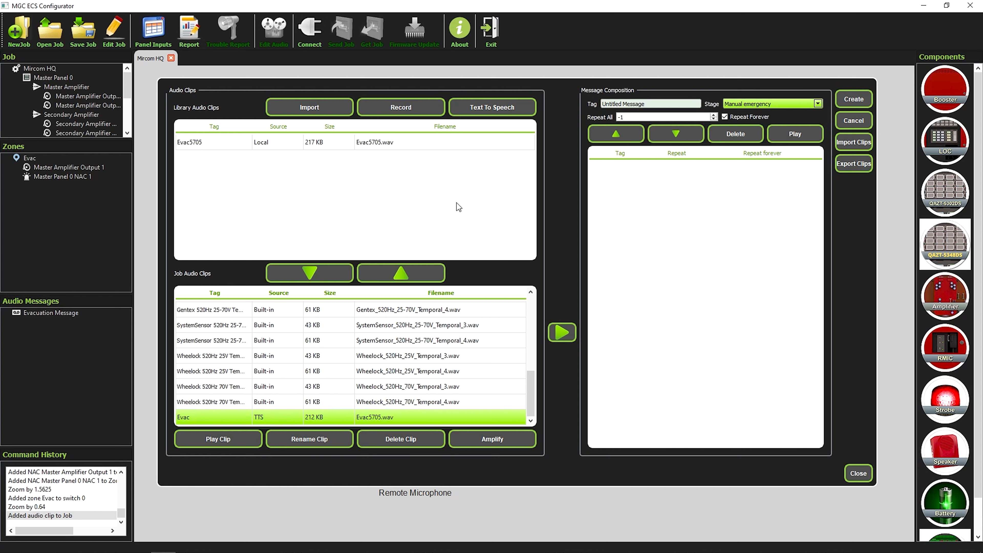
pyautogui.click(314, 107)
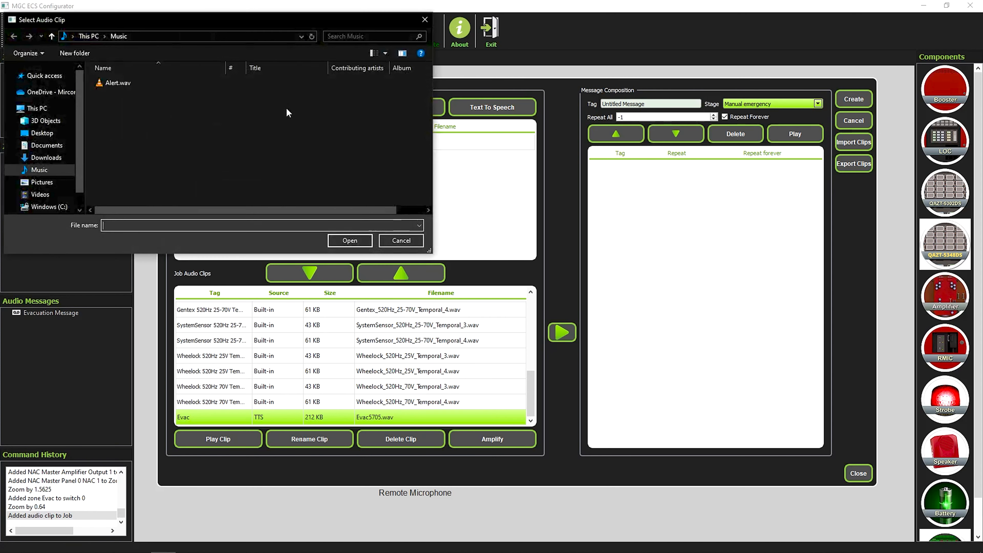
pyautogui.click(151, 82)
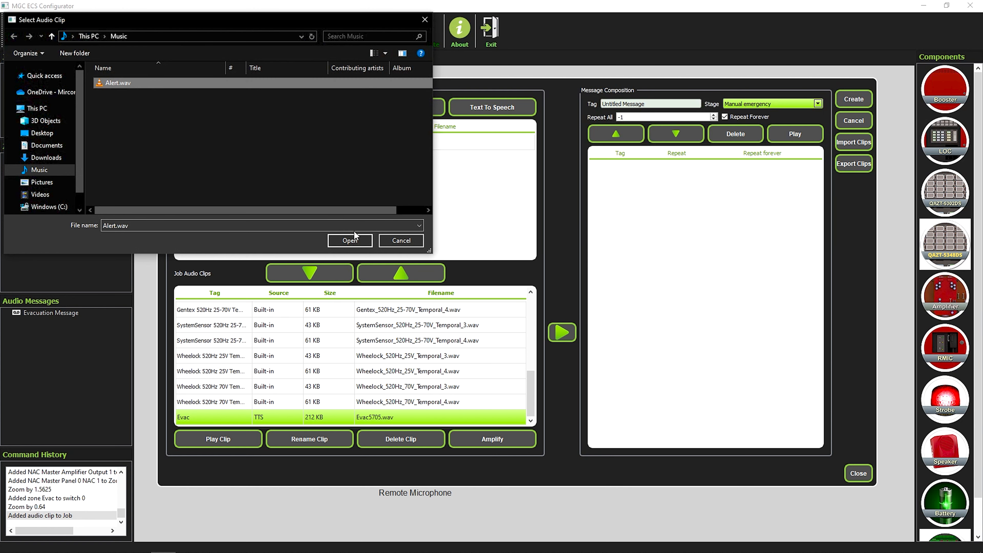
pyautogui.click(354, 242)
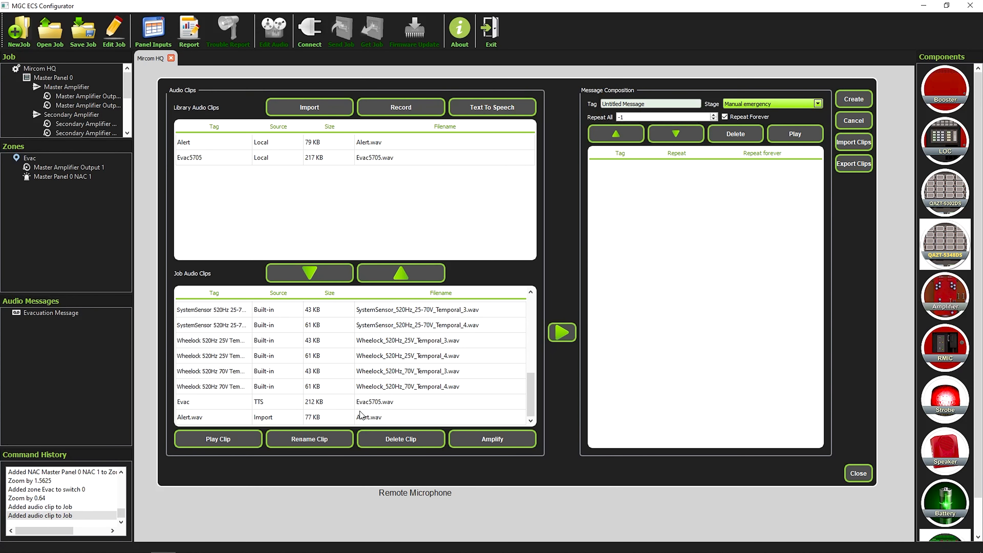
pyautogui.click(346, 422)
pyautogui.click(567, 331)
# Step: Add Silence (100ms) and Slow Woop to the message composition after Alert.wav
pyautogui.moveTo(530, 396); pyautogui.dragTo(530, 300)
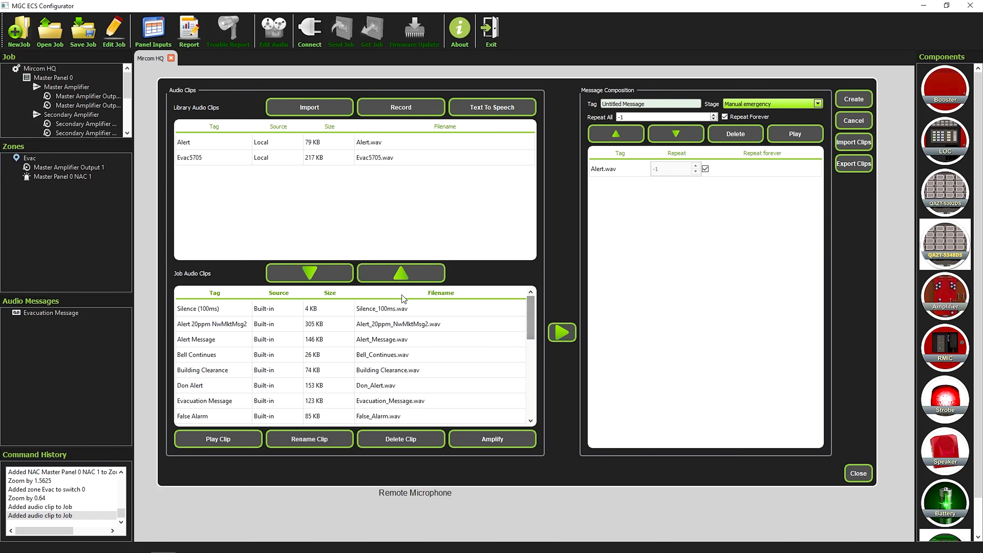
pyautogui.click(562, 332)
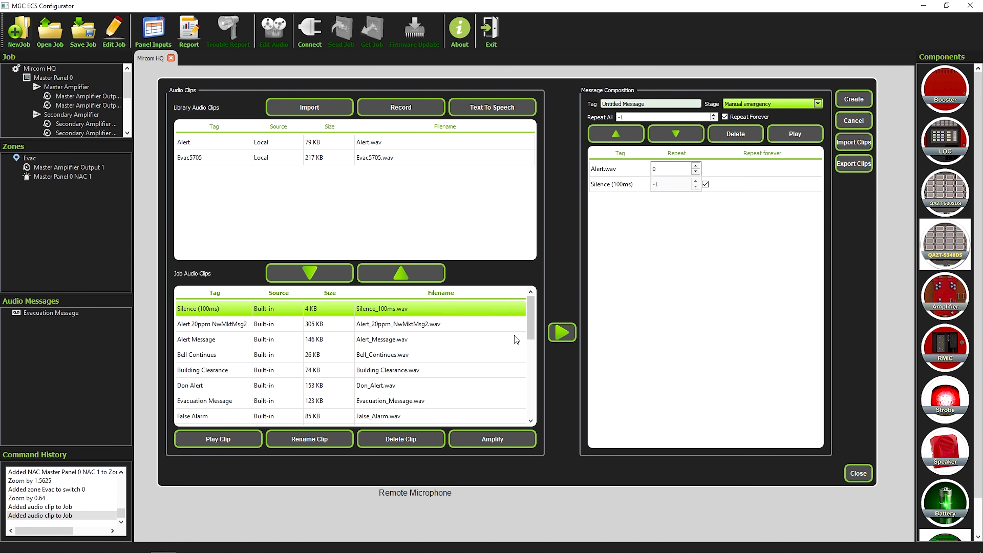
pyautogui.scroll(-1, 271, 395)
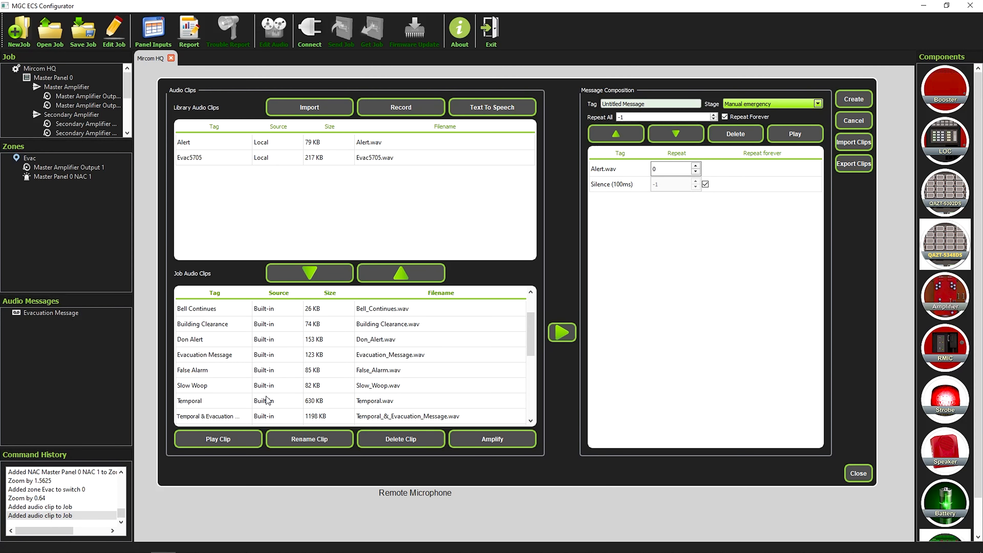
pyautogui.click(246, 387)
pyautogui.click(561, 336)
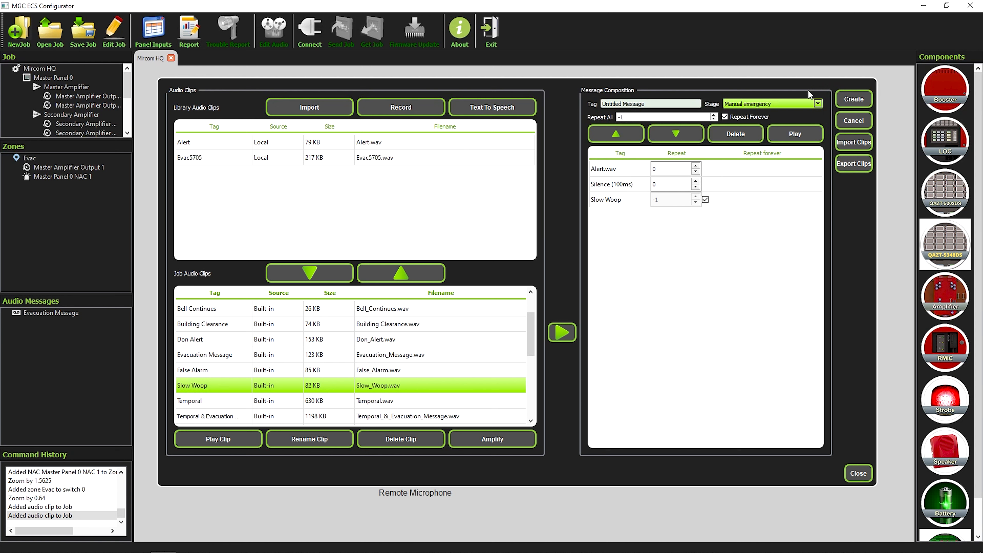
# Step: Set Silence (100ms) to repeat 3 times, stop Slow Woop repeating forever, and create the message
pyautogui.click(627, 189)
pyautogui.write('3')
pyautogui.click(706, 199)
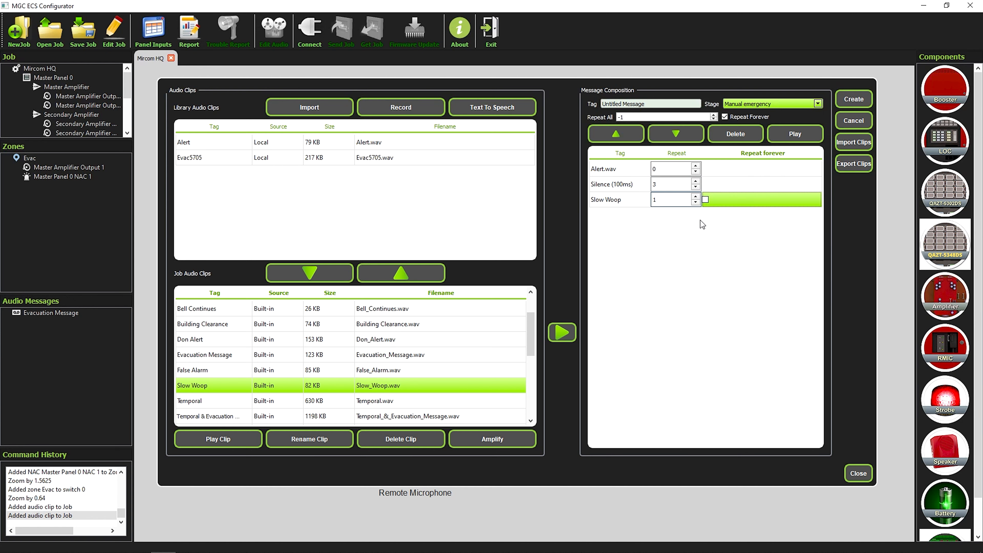
pyautogui.click(855, 103)
# Step: Leave the audio messages and, in Edit Job, edit Master Panel 0 in the Panel Wizard
pyautogui.click(858, 478)
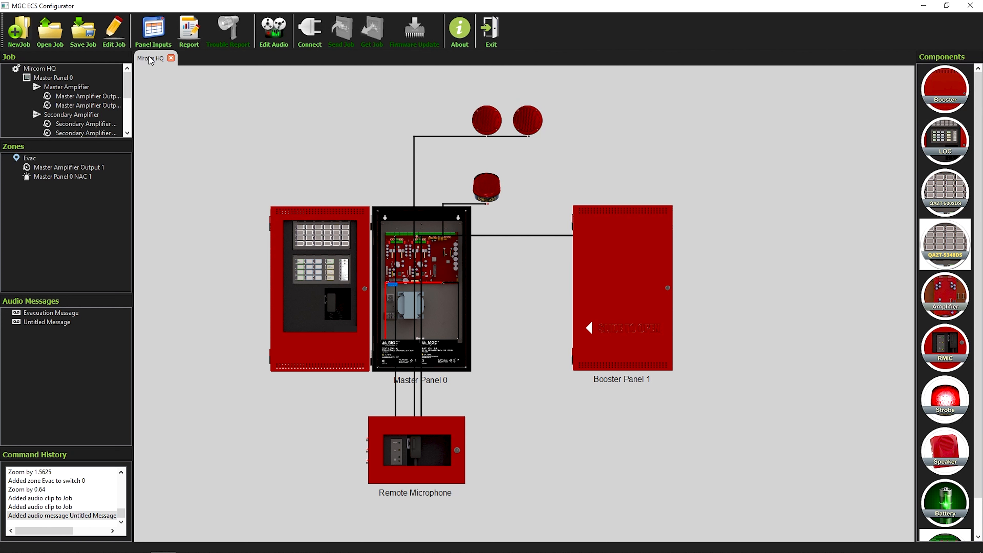
pyautogui.click(117, 41)
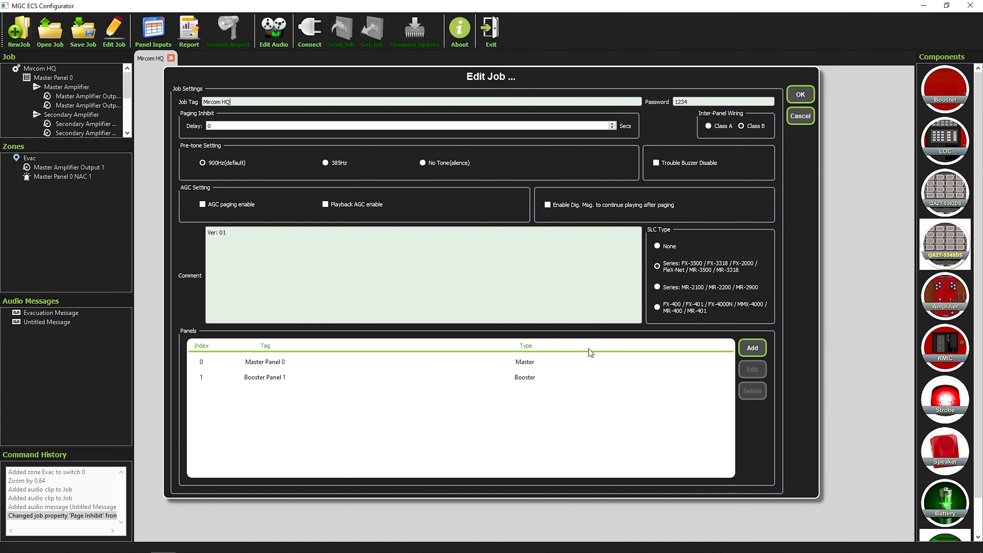
pyautogui.click(555, 361)
pyautogui.click(754, 374)
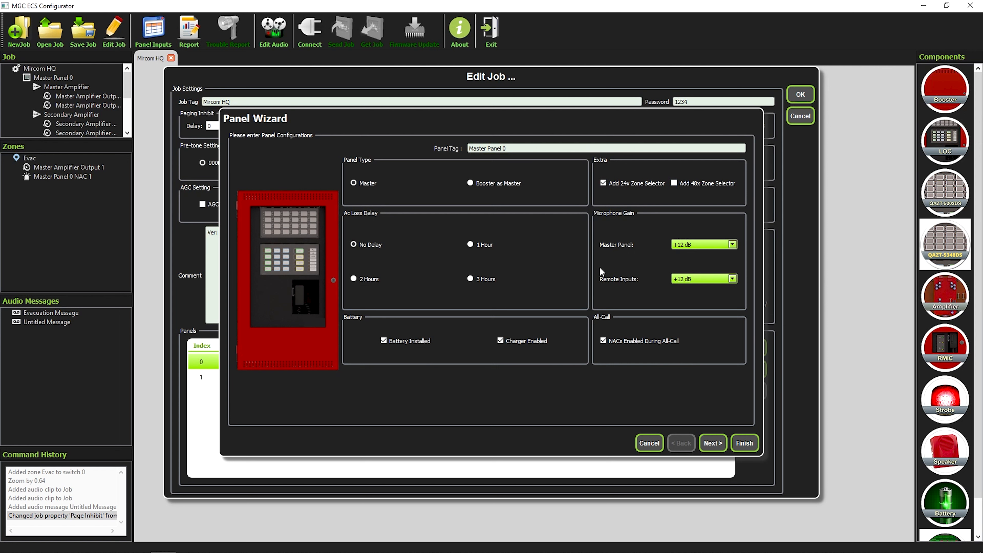
# Step: Leave Master Panel 0's microphone gain at +12 dB and advance to the Amplifiers page
pyautogui.click(710, 246)
pyautogui.click(710, 246)
pyautogui.click(713, 444)
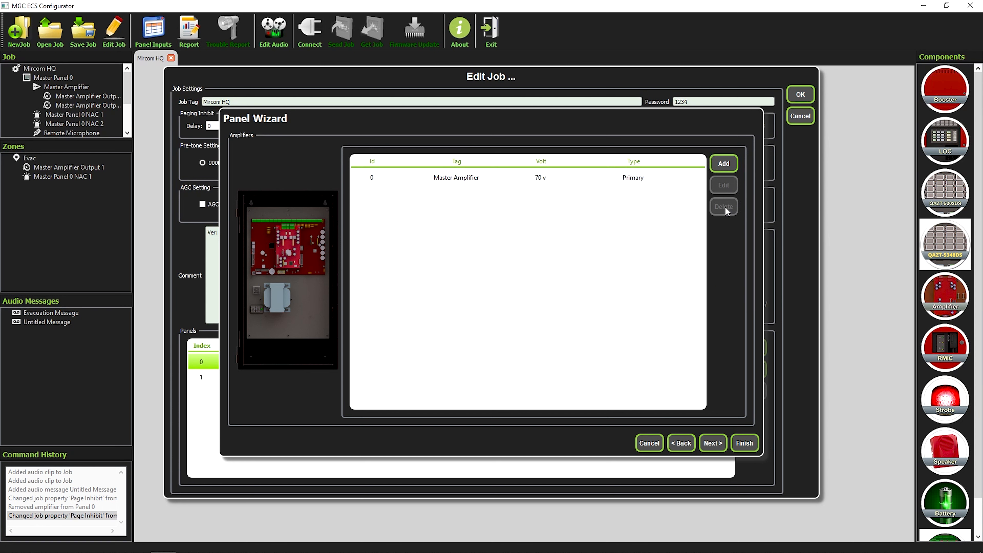
# Step: Add a 70 V amplifier of type Secondary to Master Panel 0
pyautogui.click(724, 164)
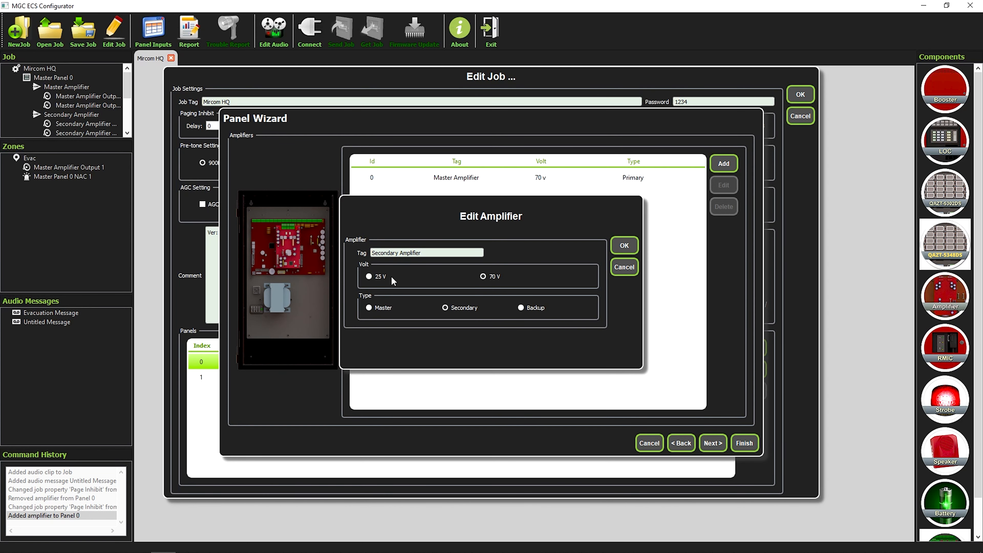
pyautogui.click(445, 308)
pyautogui.click(521, 308)
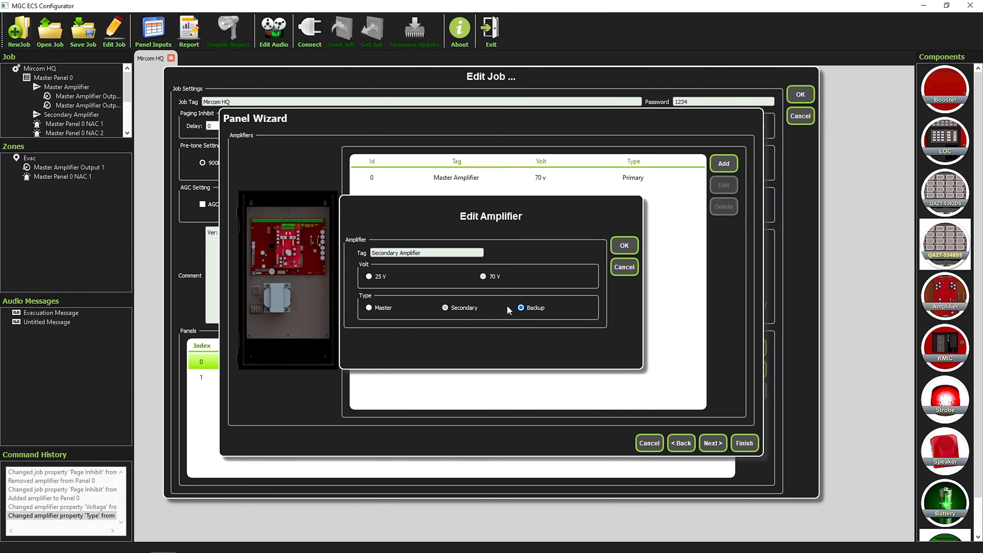
pyautogui.click(469, 309)
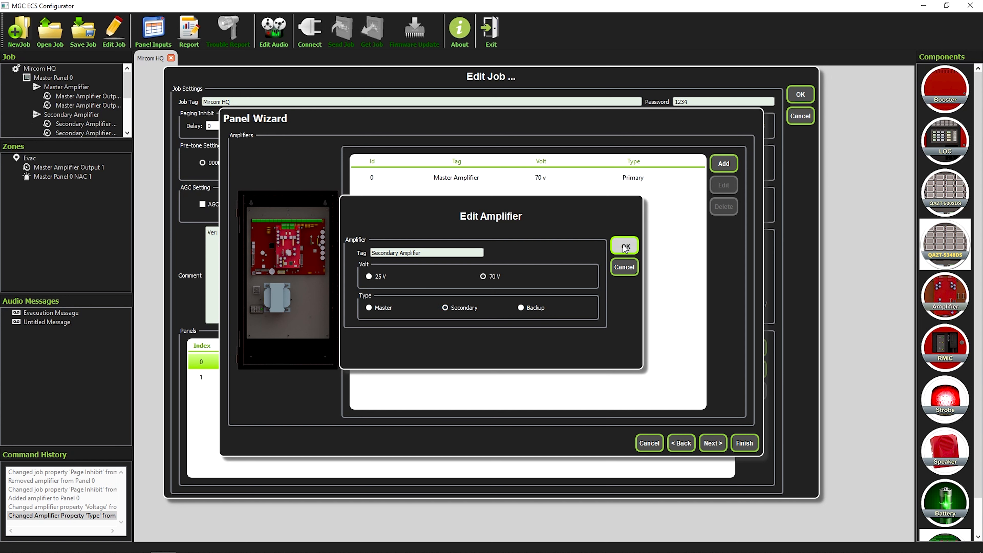
pyautogui.click(624, 246)
# Step: Add a Master Splitter on the Splitter page and advance to the signal silence settings
pyautogui.click(712, 442)
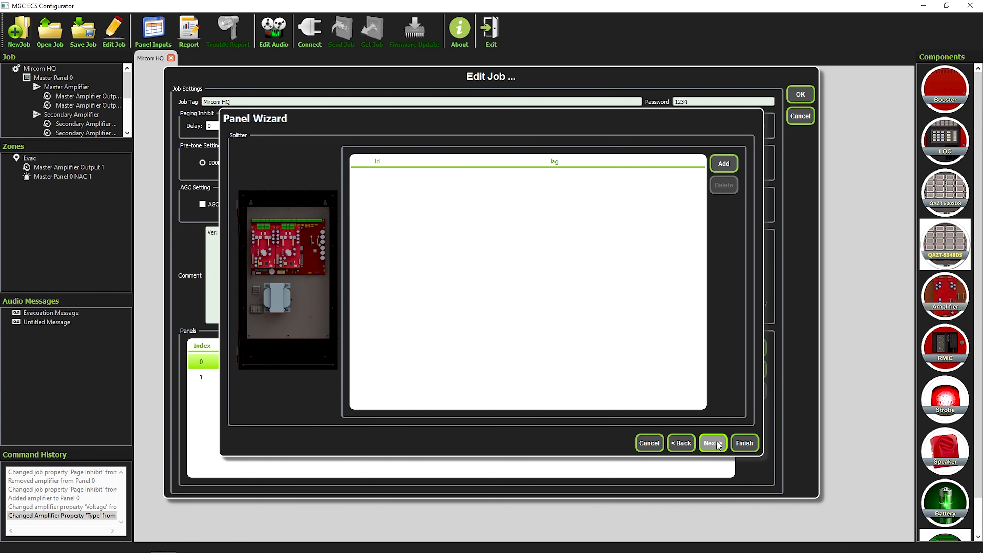
pyautogui.click(724, 164)
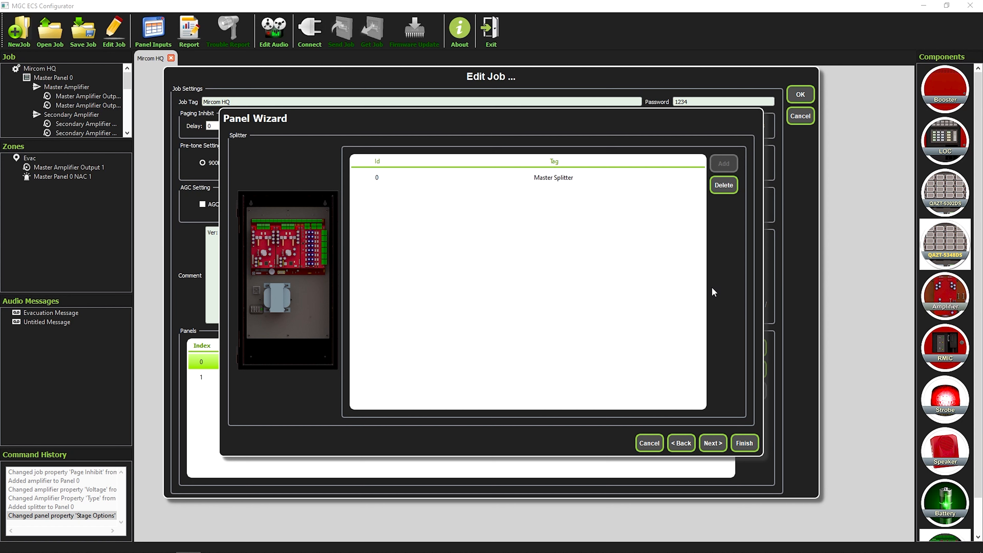
pyautogui.click(717, 443)
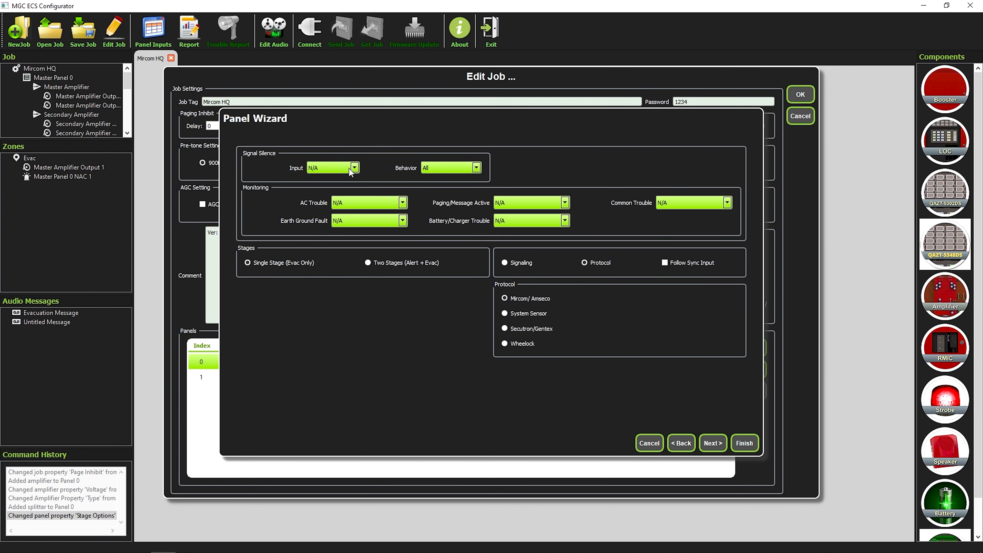
# Step: Leave the signal silence, AC, common, earth ground and battery/charger trouble inputs at N/A
pyautogui.click(353, 169)
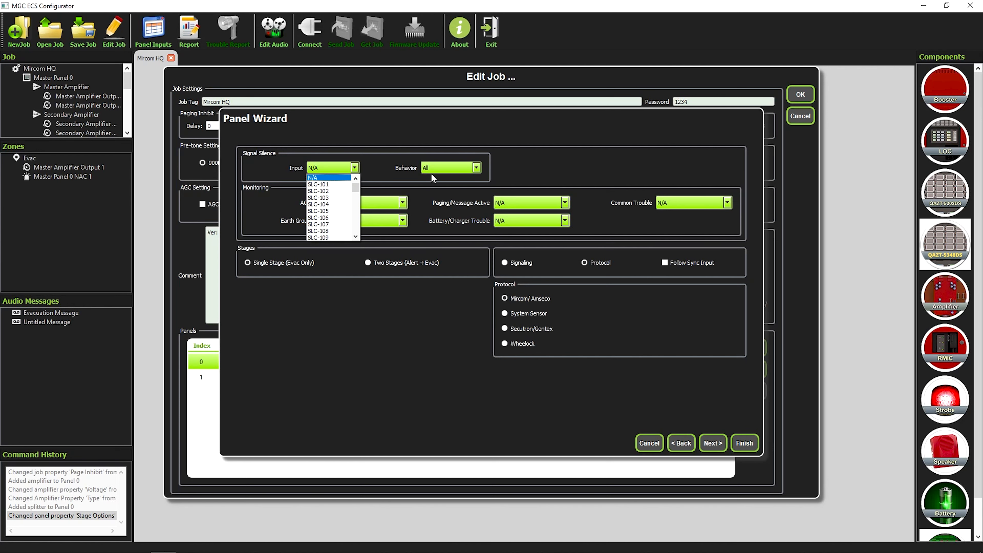
pyautogui.click(482, 152)
pyautogui.click(394, 206)
pyautogui.click(395, 207)
pyautogui.click(711, 205)
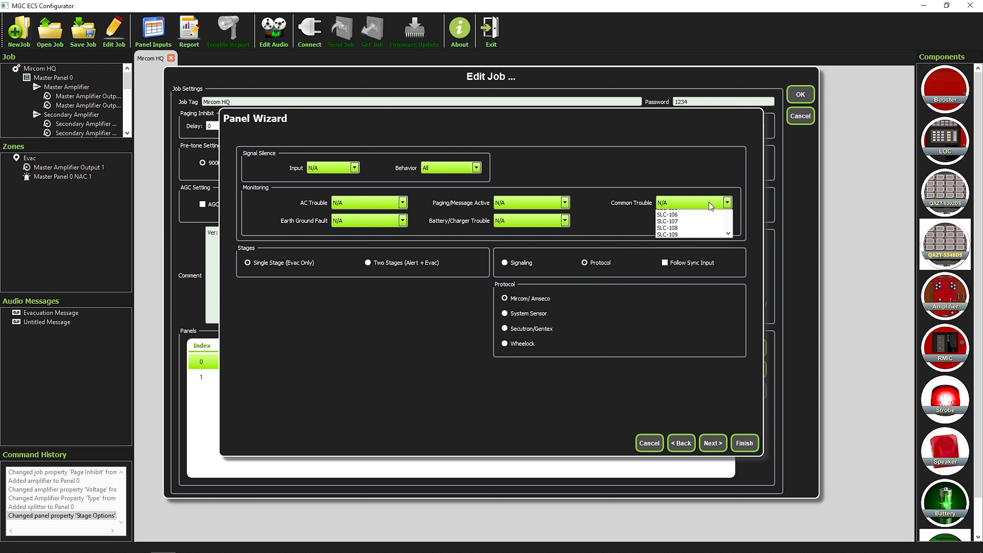
pyautogui.click(710, 205)
pyautogui.click(384, 222)
pyautogui.click(384, 222)
pyautogui.click(516, 219)
pyautogui.click(517, 220)
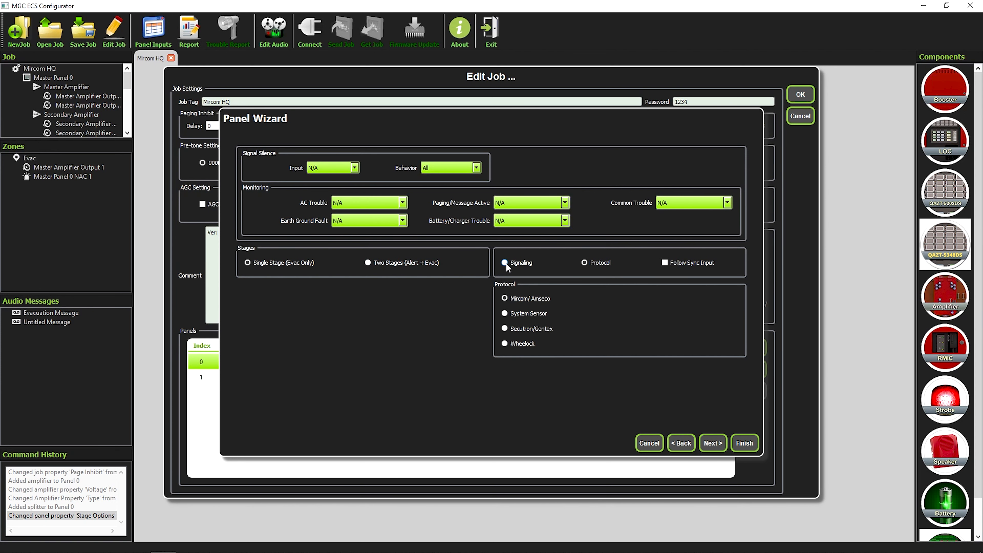
# Step: Select Signaling mode with Follow Sync Input and advance to Remote Inputs
pyautogui.click(520, 262)
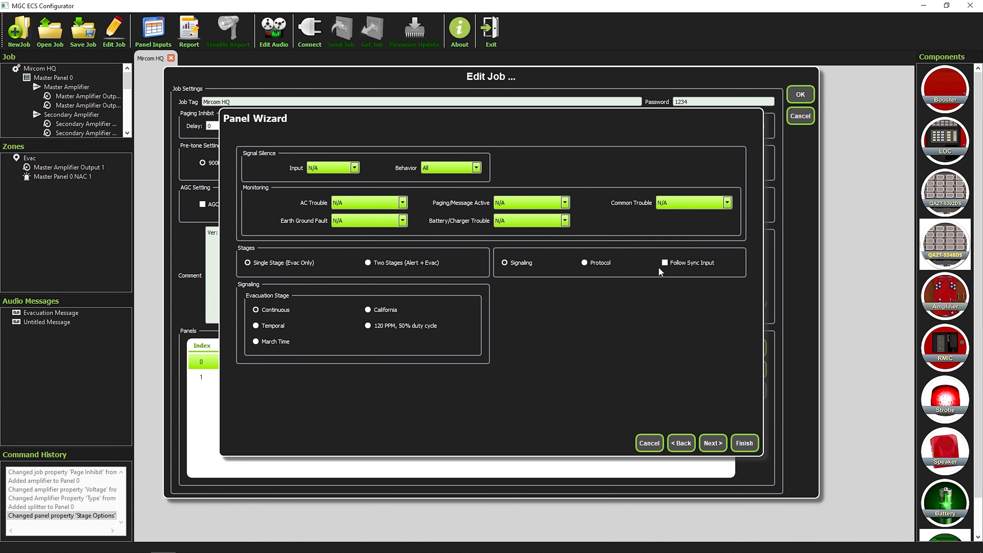
pyautogui.click(667, 264)
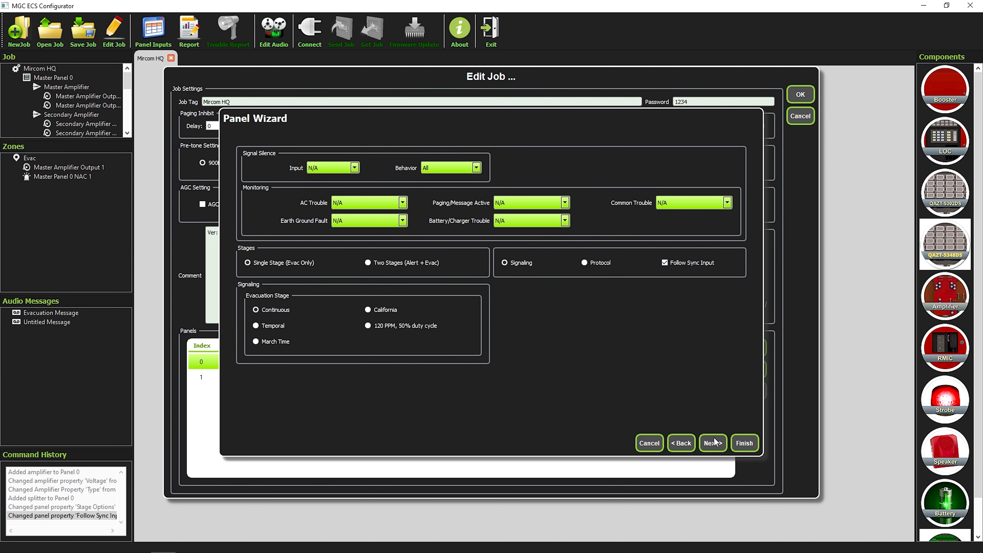
pyautogui.click(715, 449)
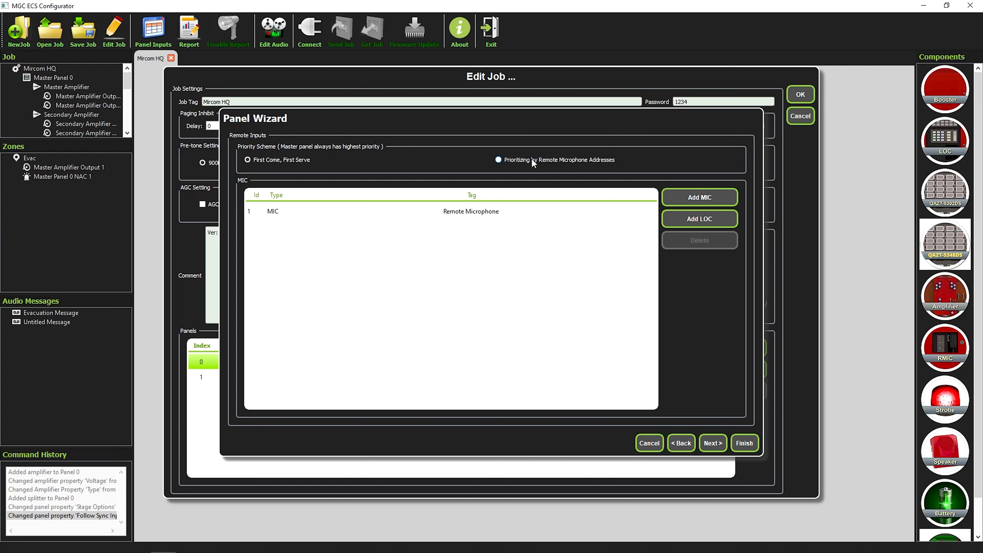
# Step: Step past the Zones page, finish the Panel Wizard, and accept the job settings with OK
pyautogui.click(718, 444)
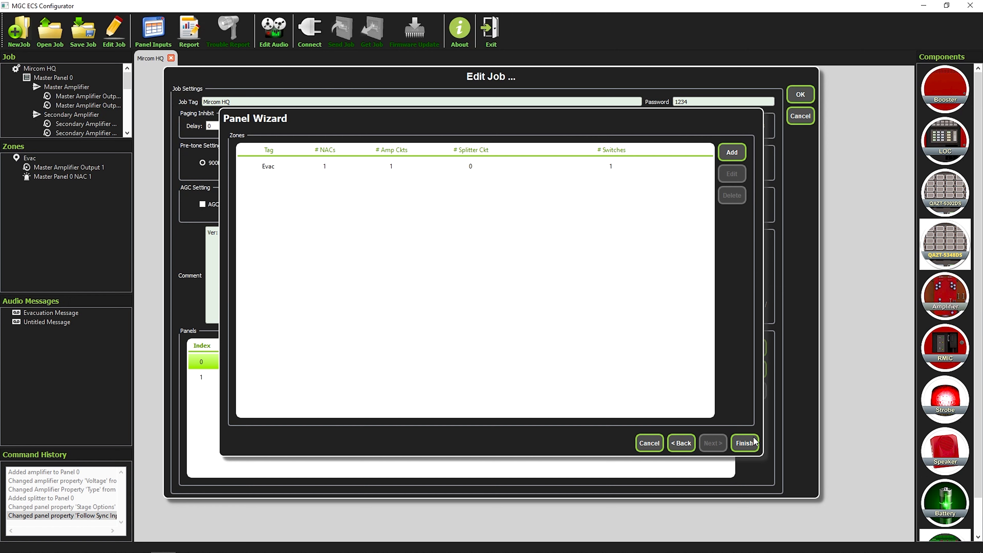
pyautogui.click(755, 447)
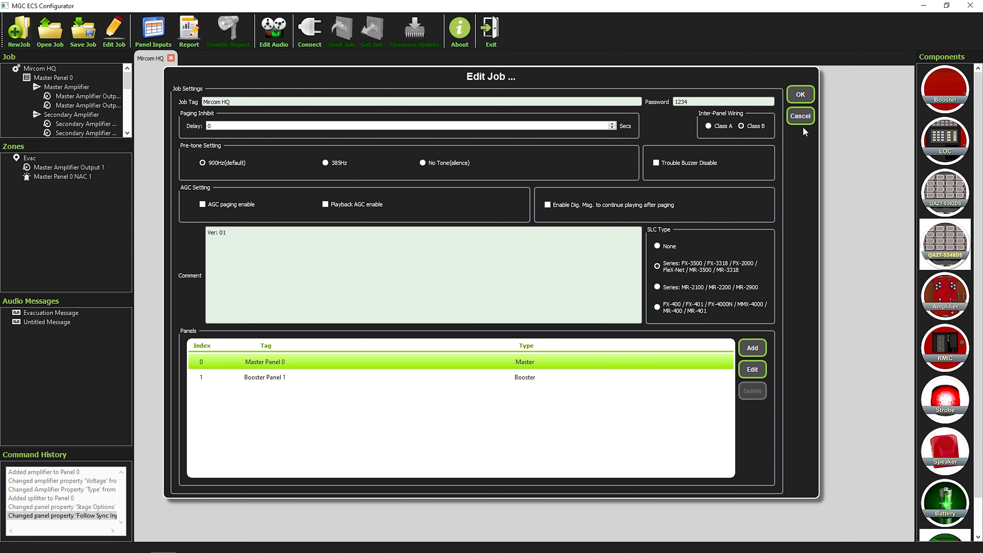
pyautogui.click(797, 102)
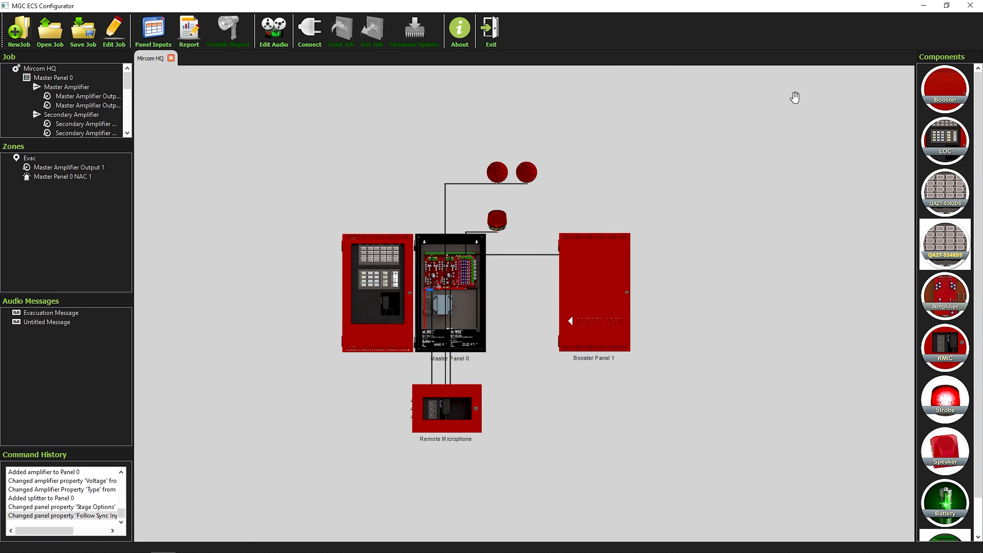
# Step: Add a Panel Inputs correlation: input 101 triggers Evacuation Message in zone Evac
pyautogui.click(150, 36)
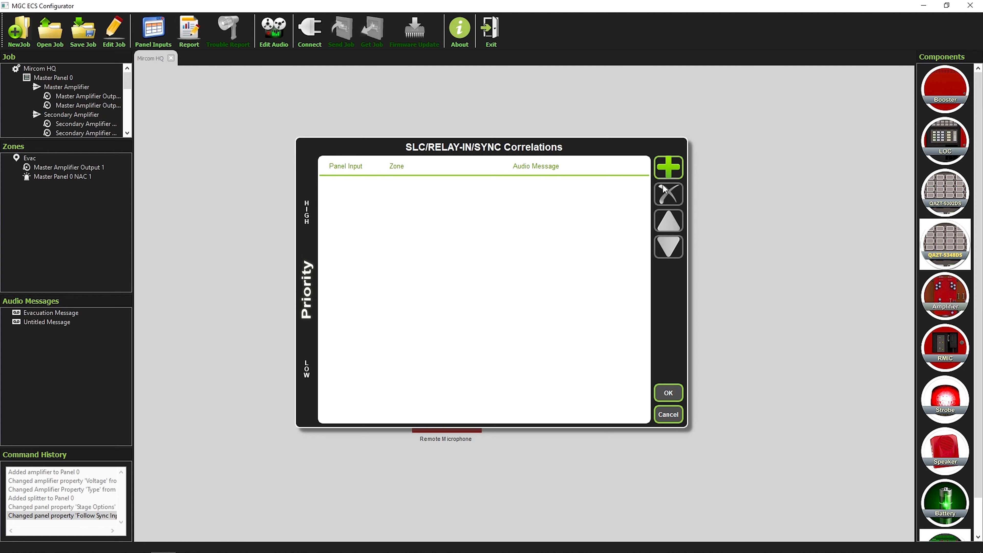
pyautogui.click(670, 171)
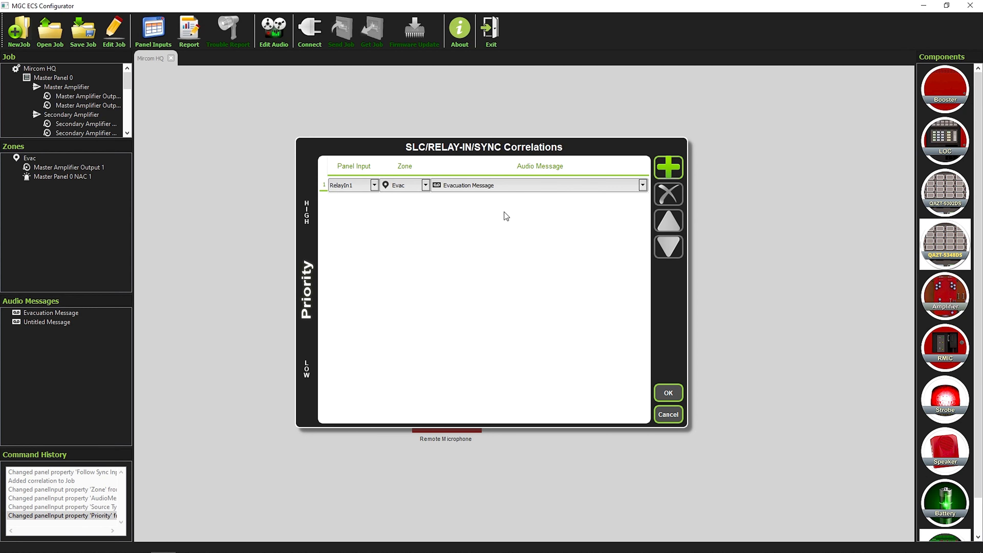
pyautogui.click(375, 185)
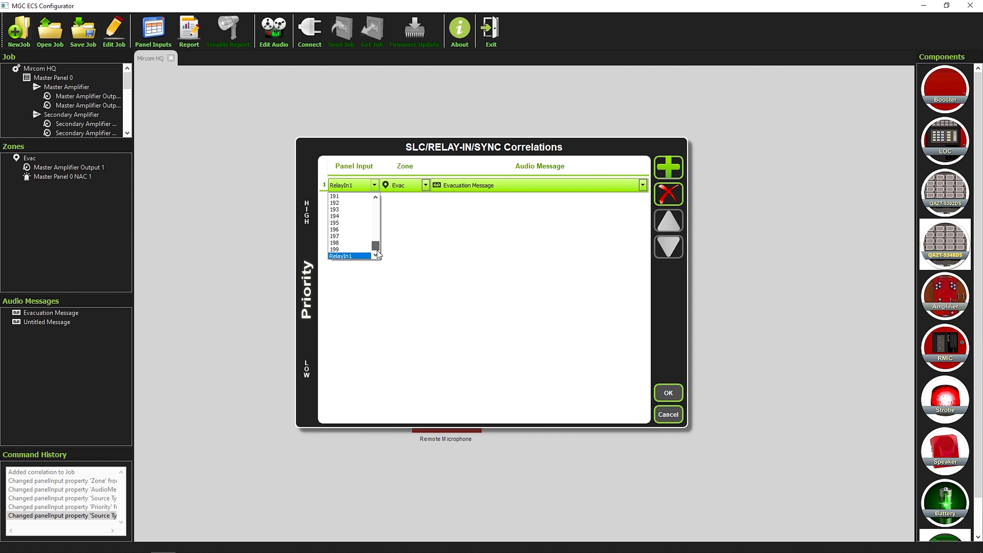
pyautogui.moveTo(377, 250); pyautogui.dragTo(384, 184)
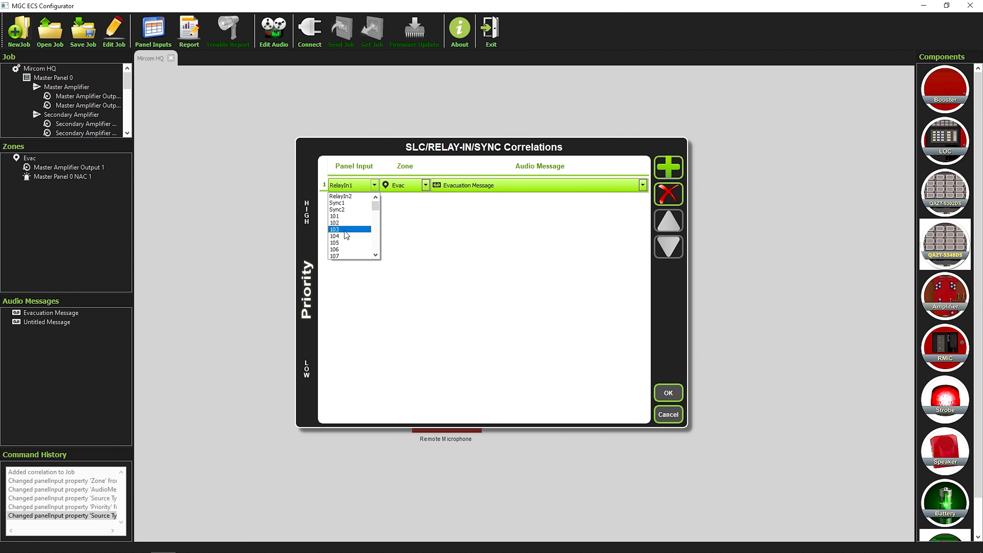
pyautogui.click(340, 217)
pyautogui.click(502, 185)
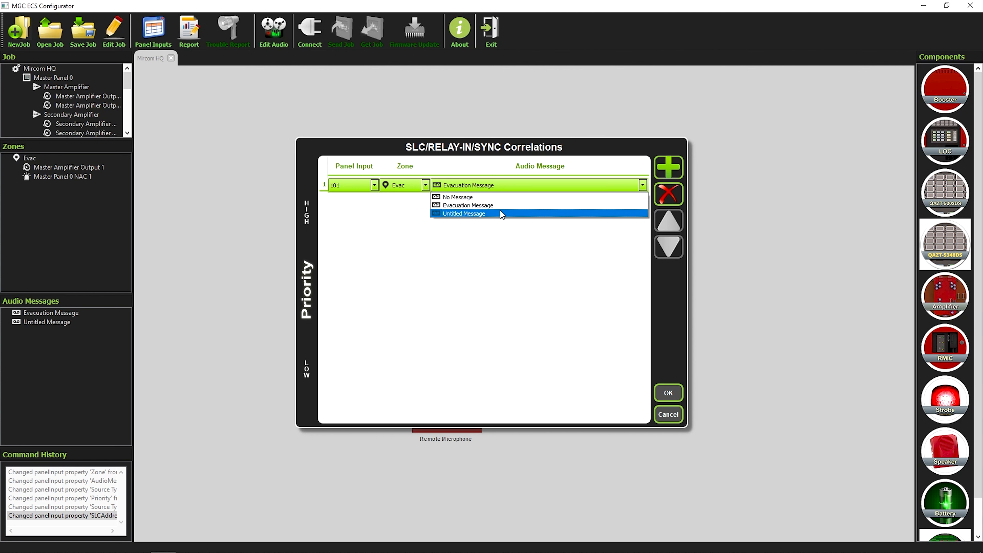
pyautogui.click(499, 206)
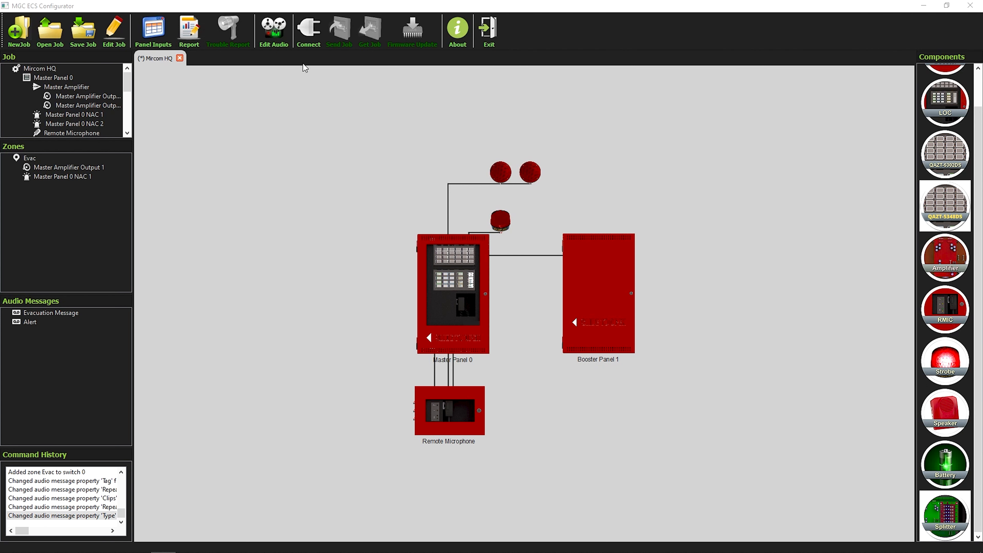
# Step: Start a New Connection using COM4: MGC ECS USB CDC Serial Port
pyautogui.click(306, 34)
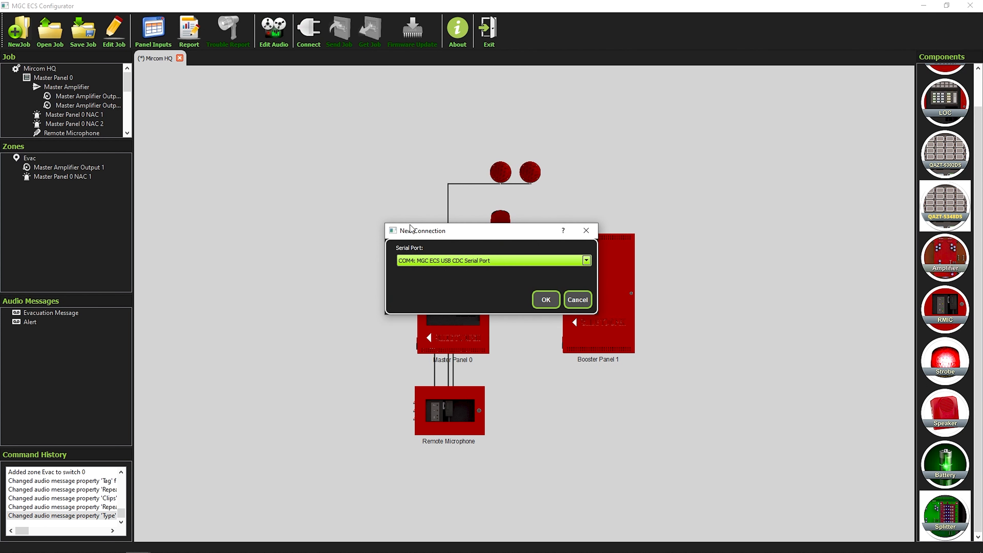
pyautogui.click(546, 300)
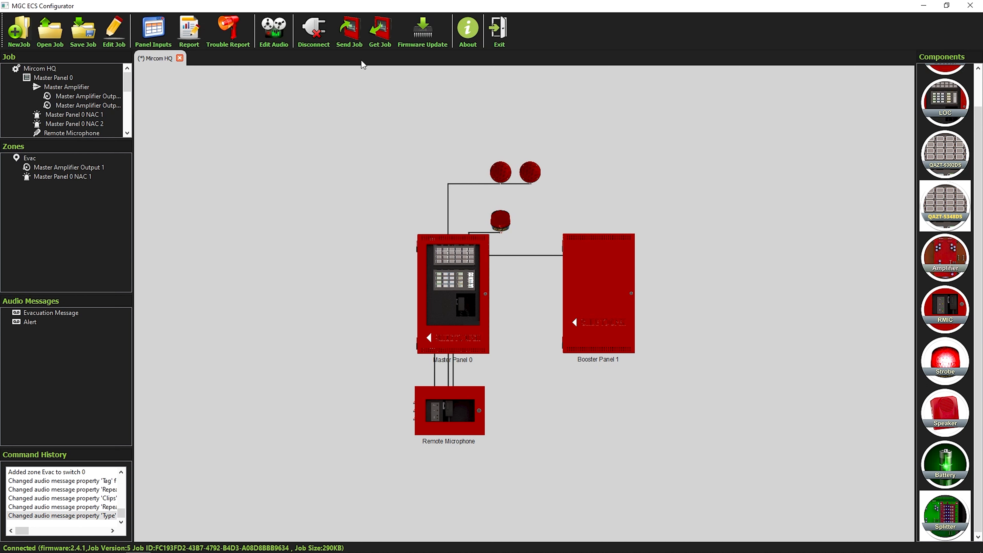
# Step: Download the panel's job into a QX2 file named 'Mircom' on the Desktop, then cancel the transfer
pyautogui.click(381, 42)
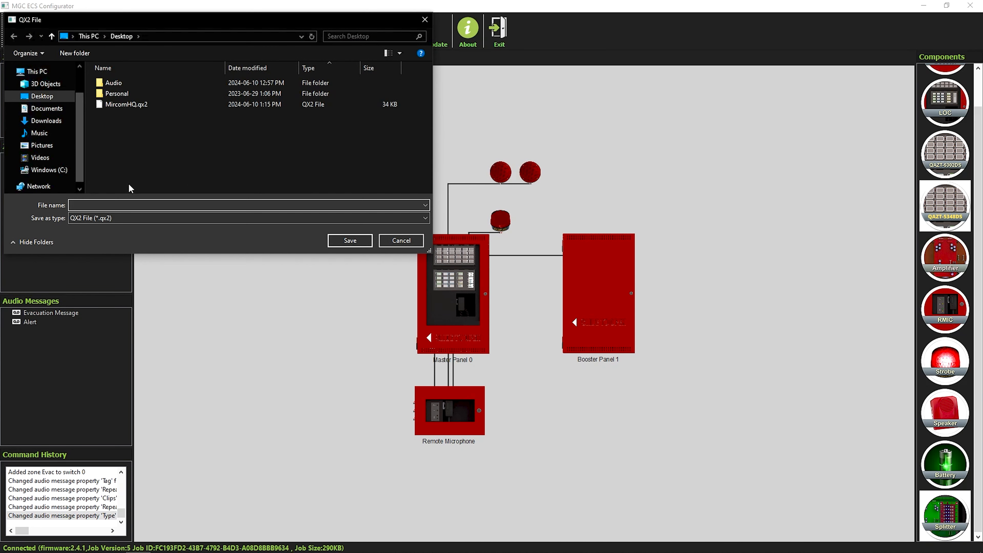
pyautogui.write('Mircom')
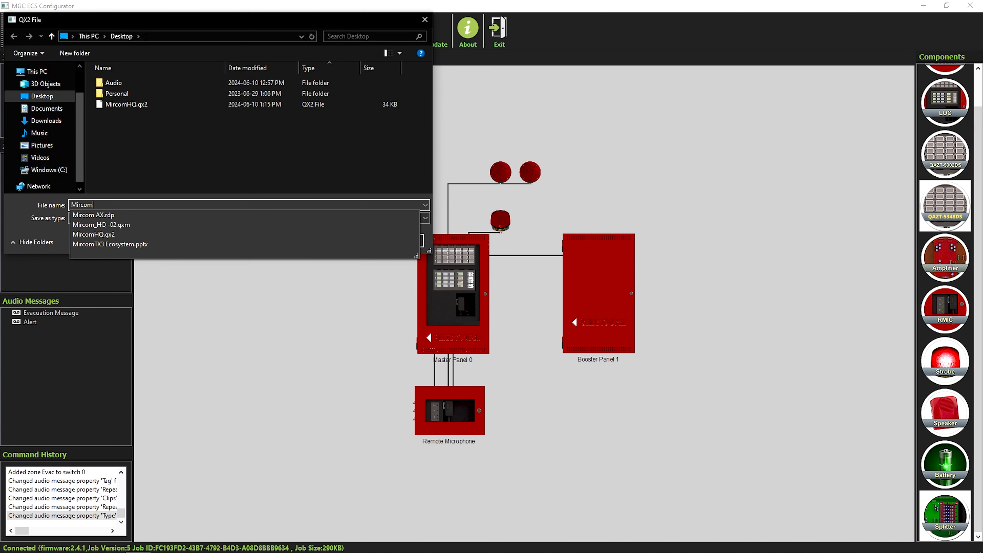
pyautogui.click(142, 131)
pyautogui.click(347, 242)
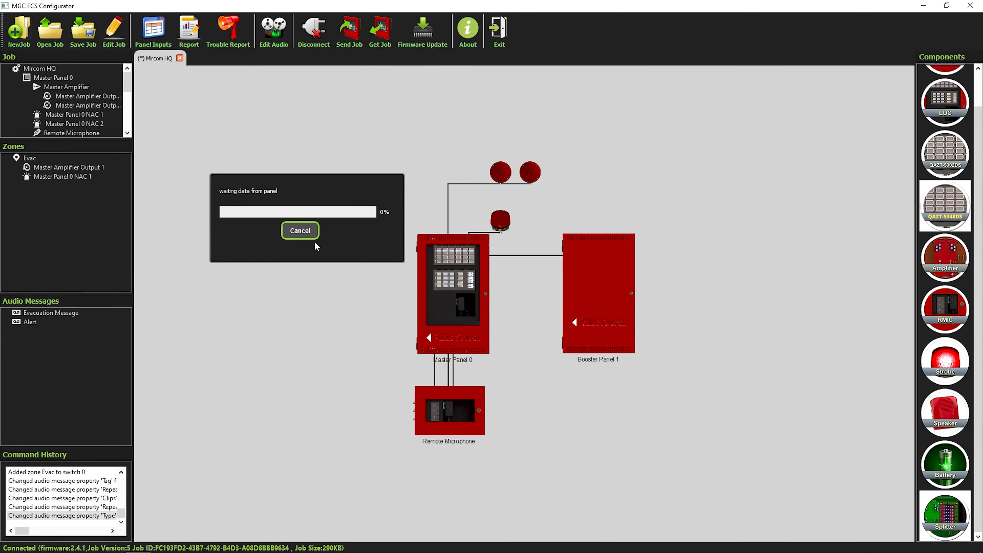
pyautogui.click(303, 232)
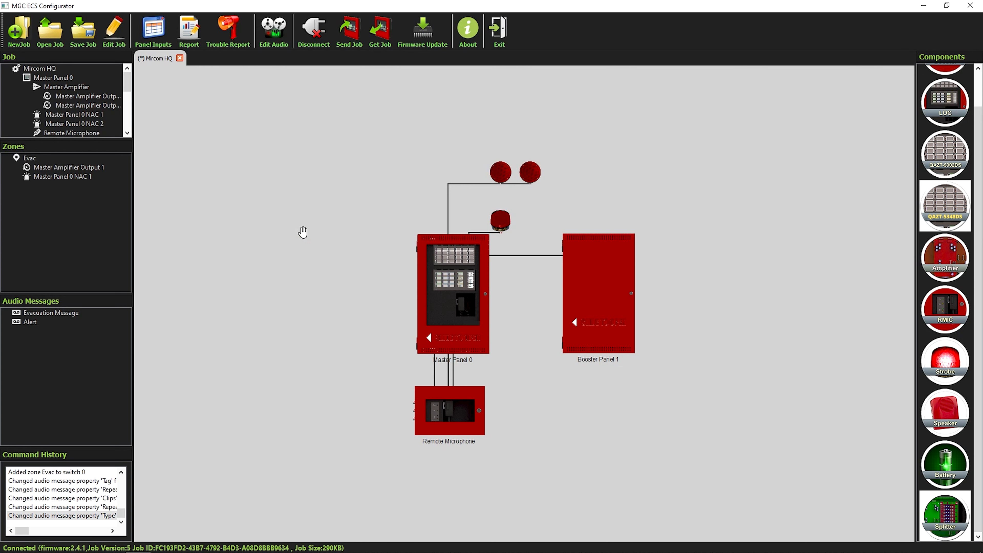
# Step: Start a custom firmware upgrade with SO-308 V2-4-1.S19, then abort the upload
pyautogui.click(432, 43)
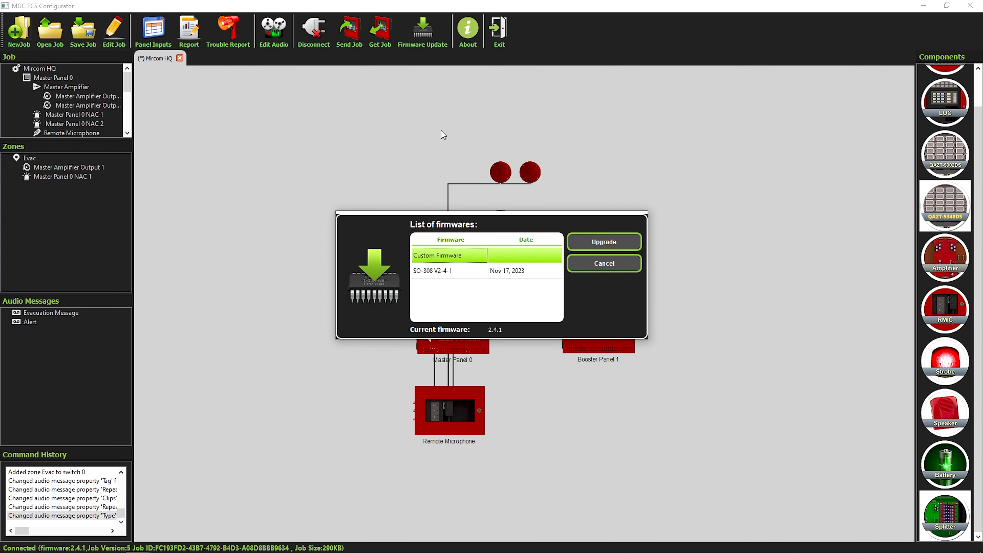
pyautogui.click(448, 271)
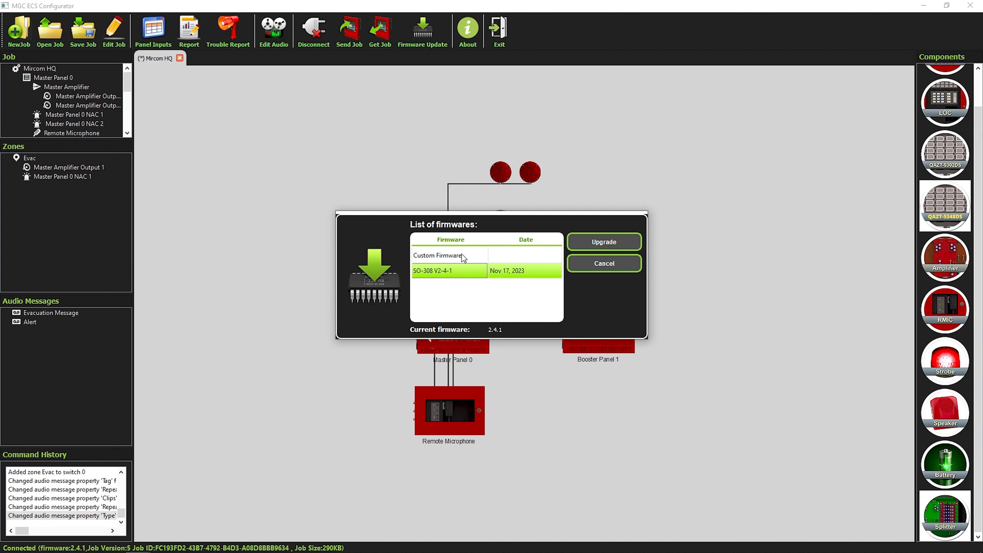
pyautogui.click(446, 259)
pyautogui.click(595, 244)
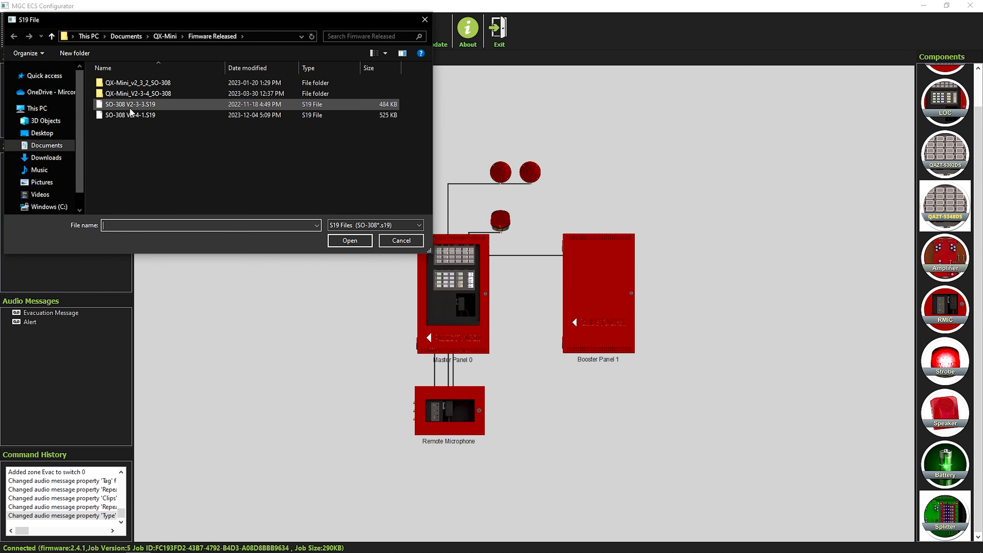
pyautogui.click(121, 114)
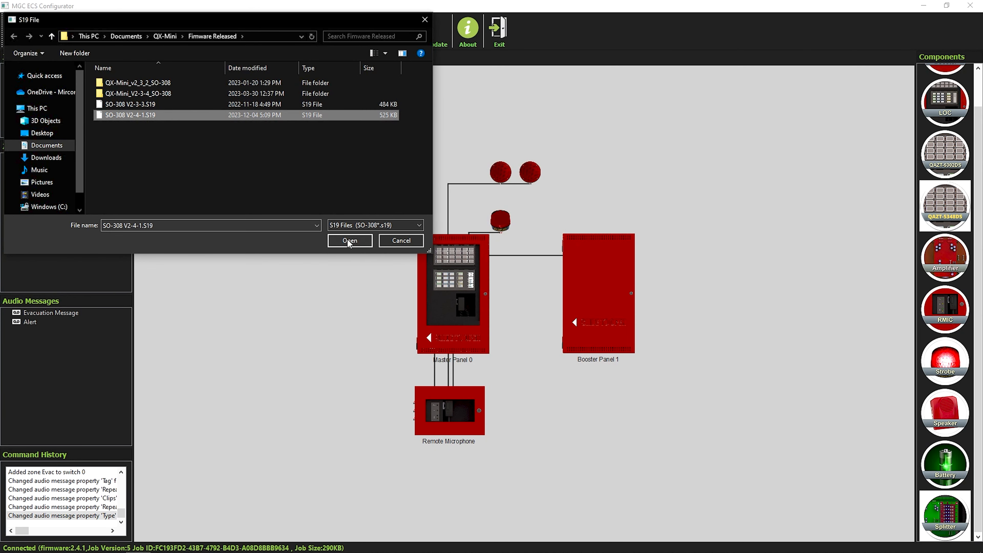
pyautogui.click(355, 241)
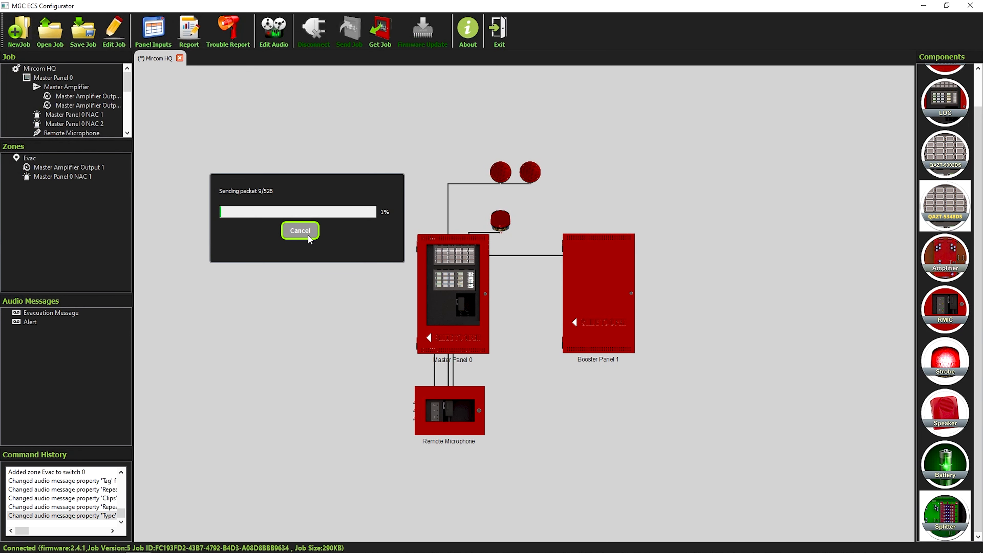
pyautogui.click(306, 233)
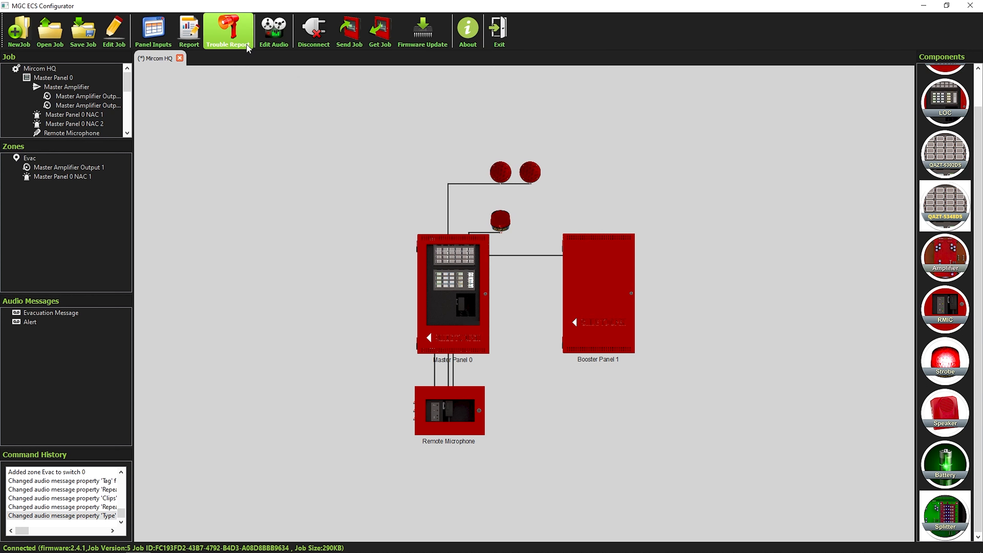
# Step: Scroll through the job report to the Auxiliary Switches table, close it, and open the blank Trouble Report
pyautogui.click(188, 34)
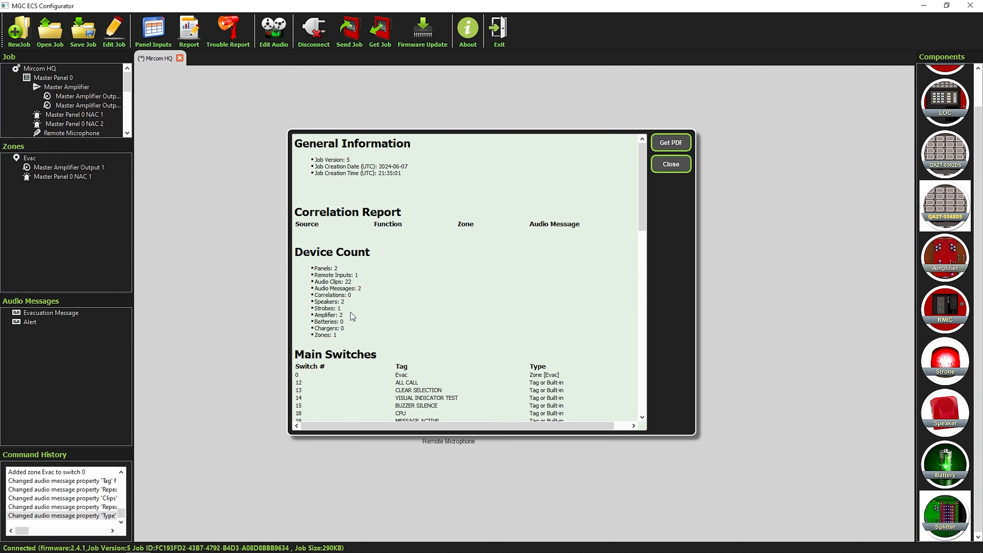
pyautogui.scroll(-2, 351, 312)
pyautogui.scroll(-3, 360, 315)
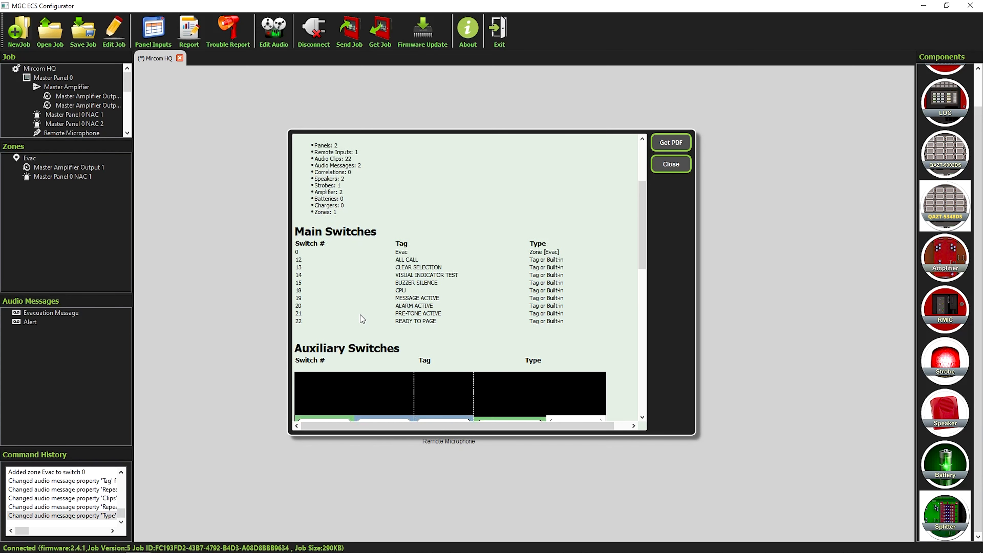
pyautogui.scroll(-7, 517, 273)
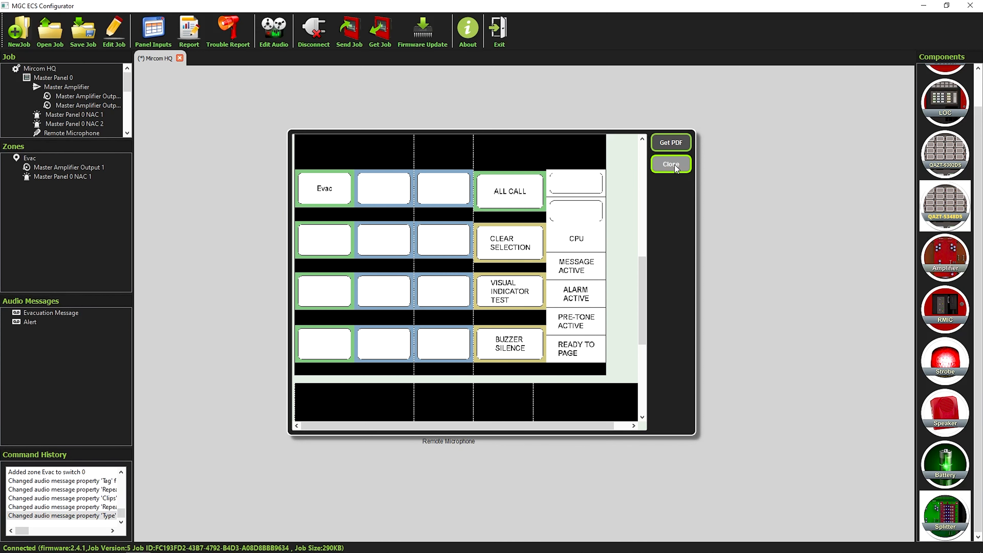
pyautogui.click(675, 166)
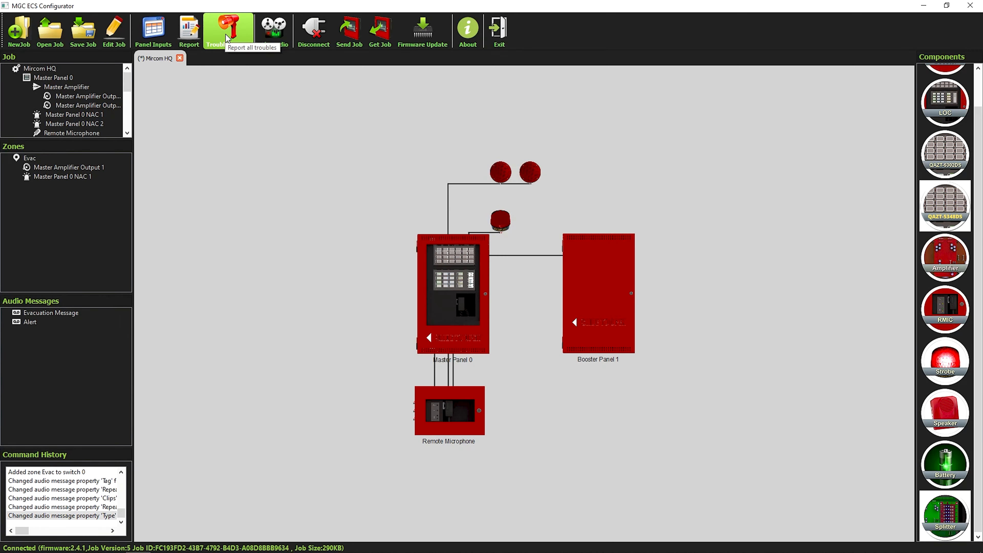
pyautogui.click(240, 35)
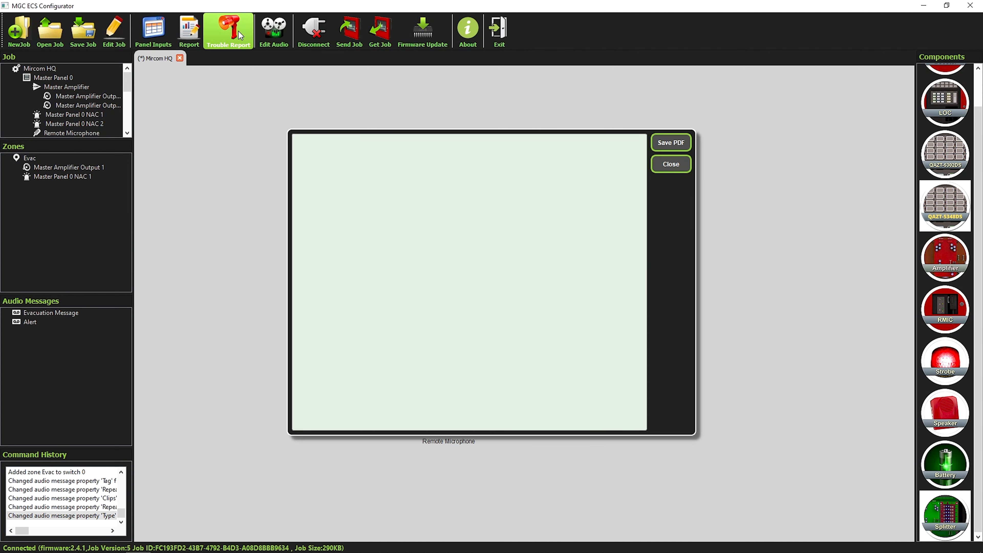